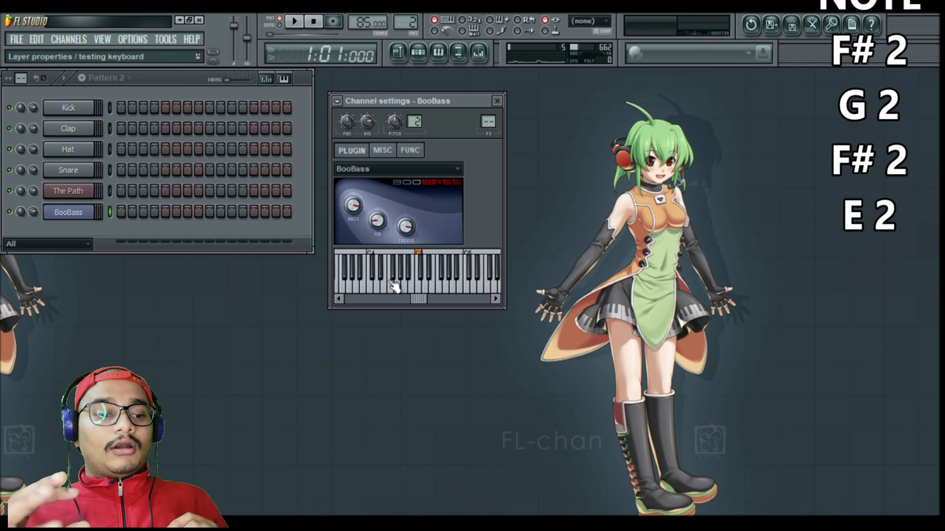
# Place an F#4 note at the start of the BooBass piano roll and shorten it
pyautogui.moveTo(33, 212); pyautogui.dragTo(33, 202)
pyautogui.click(443, 52)
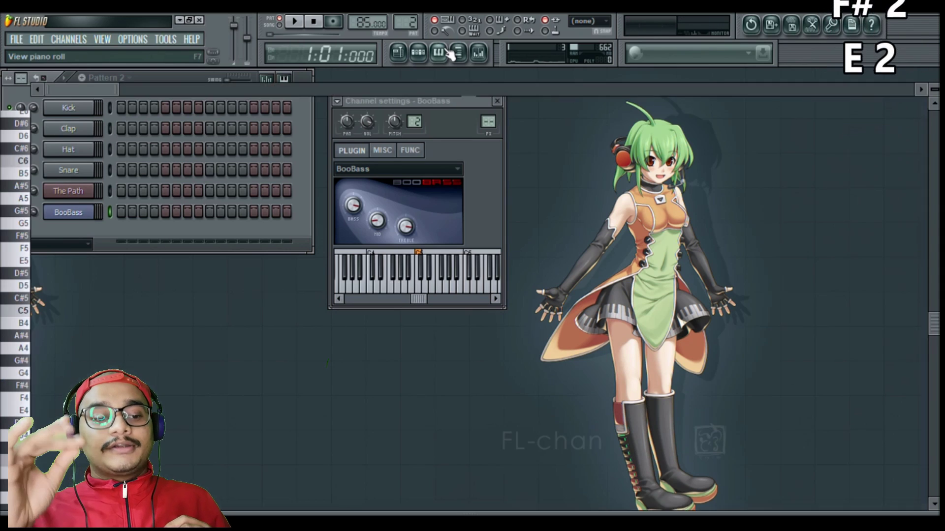
pyautogui.click(37, 385)
pyautogui.moveTo(55, 390); pyautogui.dragTo(38, 389)
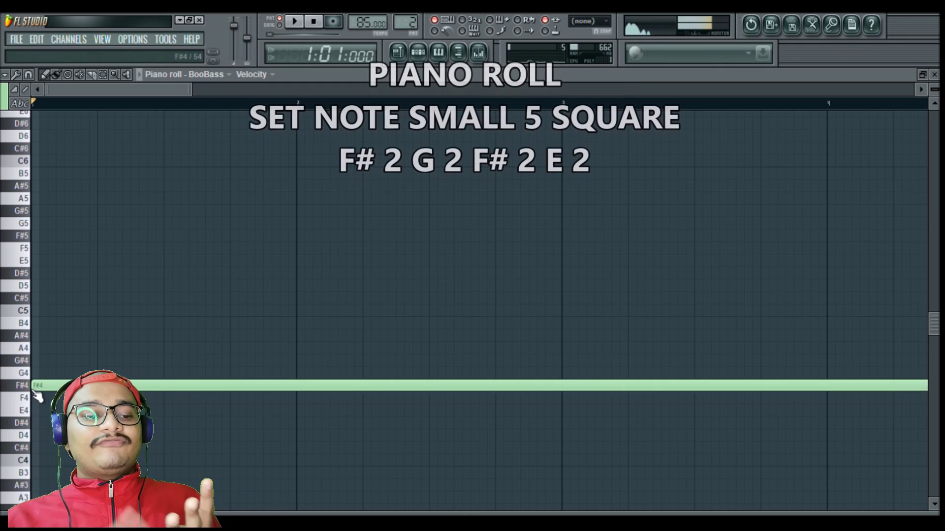
pyautogui.scroll(-5, 37, 424)
pyautogui.moveTo(717, 385); pyautogui.dragTo(49, 389)
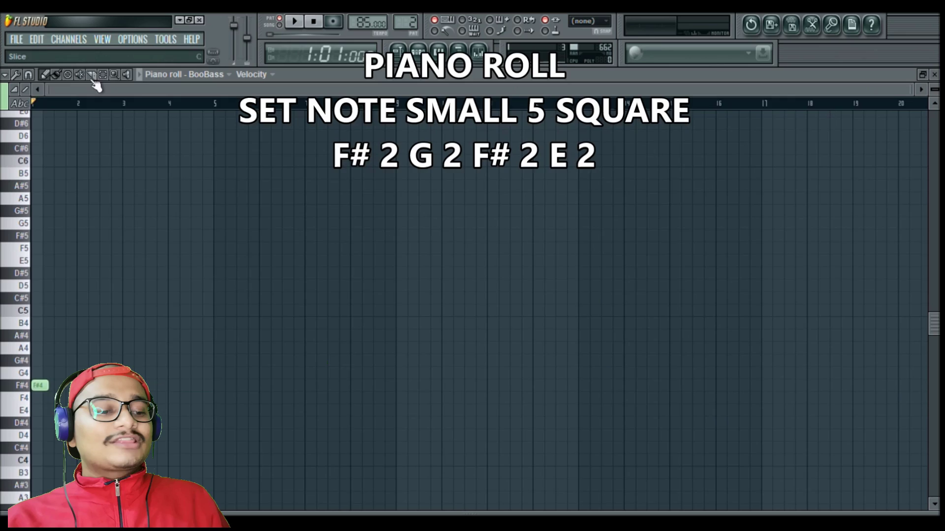
pyautogui.moveTo(48, 89); pyautogui.dragTo(322, 91)
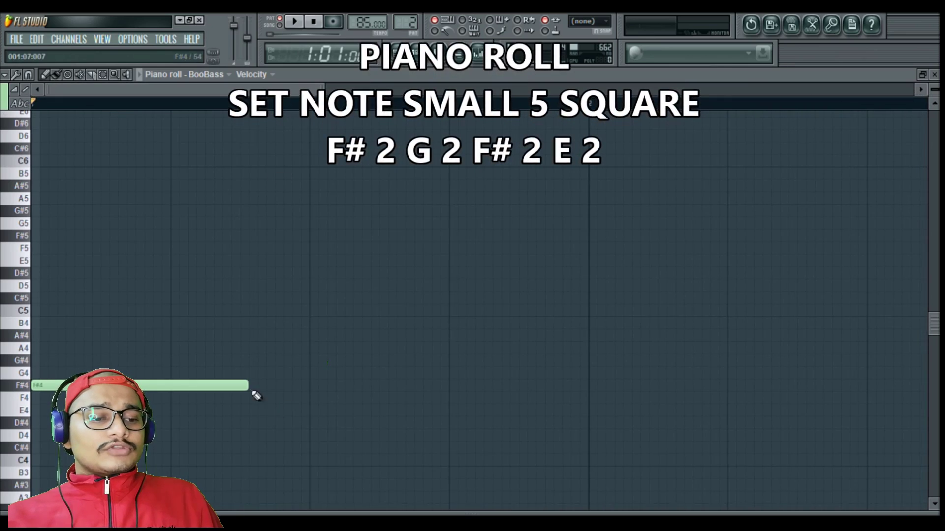
pyautogui.moveTo(248, 389); pyautogui.dragTo(310, 408)
# Build the bass melody from two F#4, two G4, two F#4 and one longer F4 note, then close the piano roll
pyautogui.press('space')
pyautogui.press('space')
pyautogui.moveTo(91, 392); pyautogui.dragTo(232, 402)
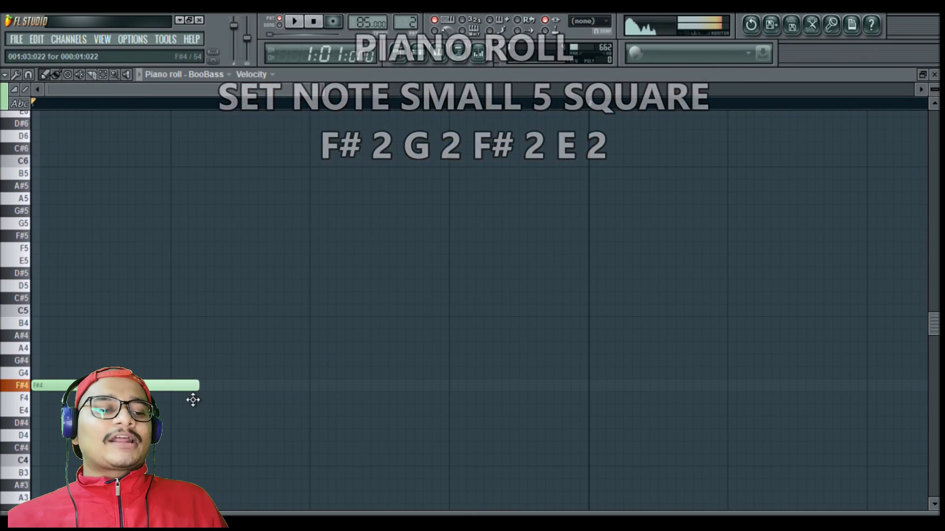
pyautogui.press('space')
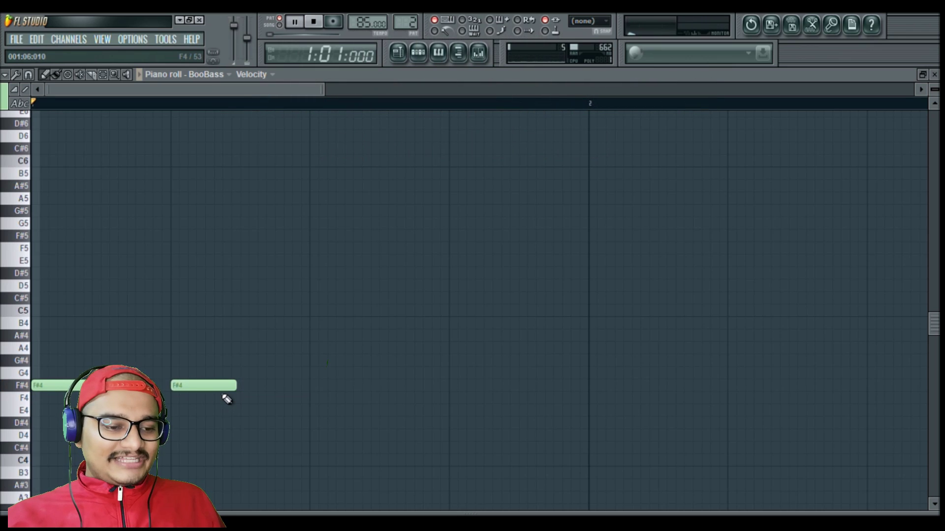
pyautogui.moveTo(236, 386); pyautogui.dragTo(310, 397)
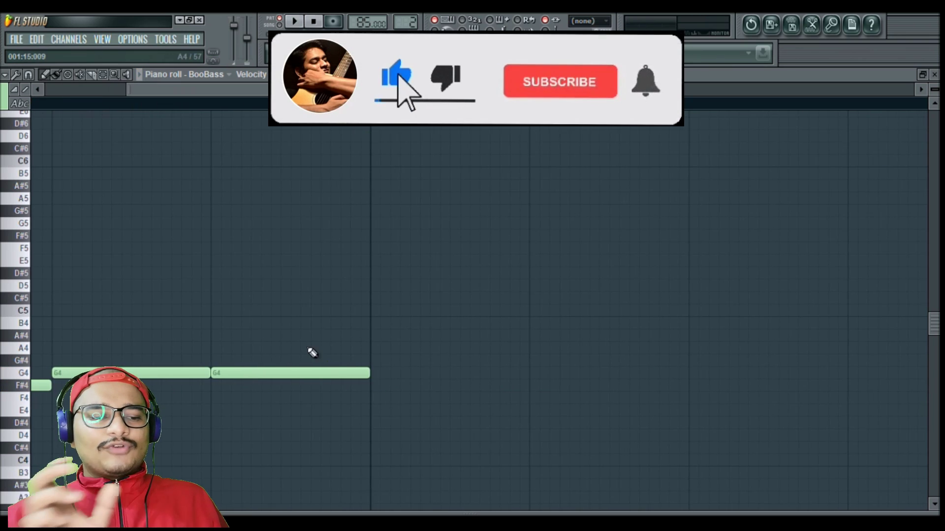
pyautogui.moveTo(374, 384)
pyautogui.mouseDown()
pyautogui.moveTo(416, 394)
pyautogui.moveTo(581, 395)
pyautogui.mouseUp()
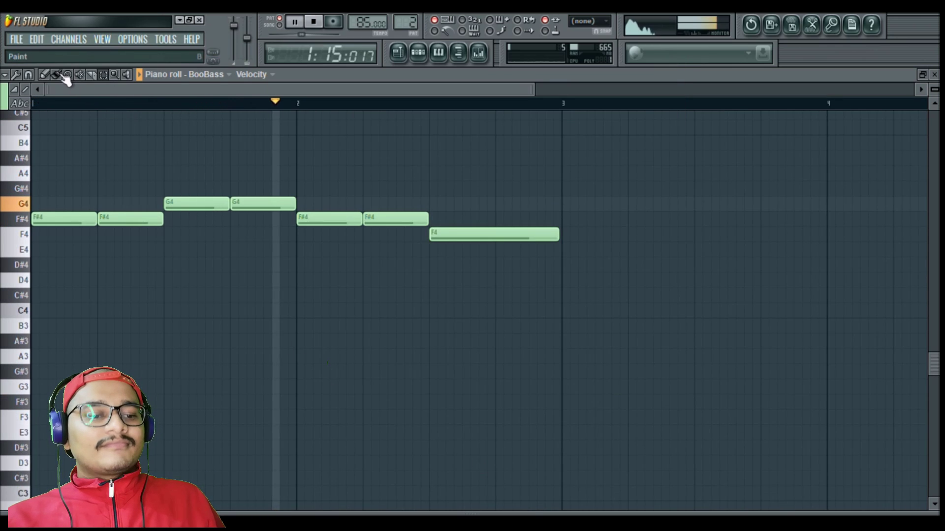
pyautogui.press('Escape')
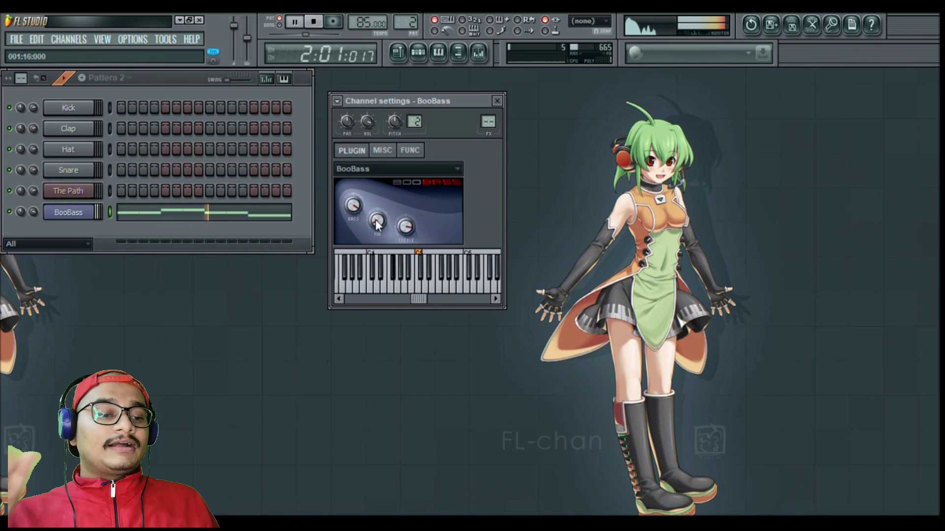
# Raise the BooBass mid and treble levels, close its channel settings and stop playback
pyautogui.moveTo(376, 220); pyautogui.dragTo(376, 192)
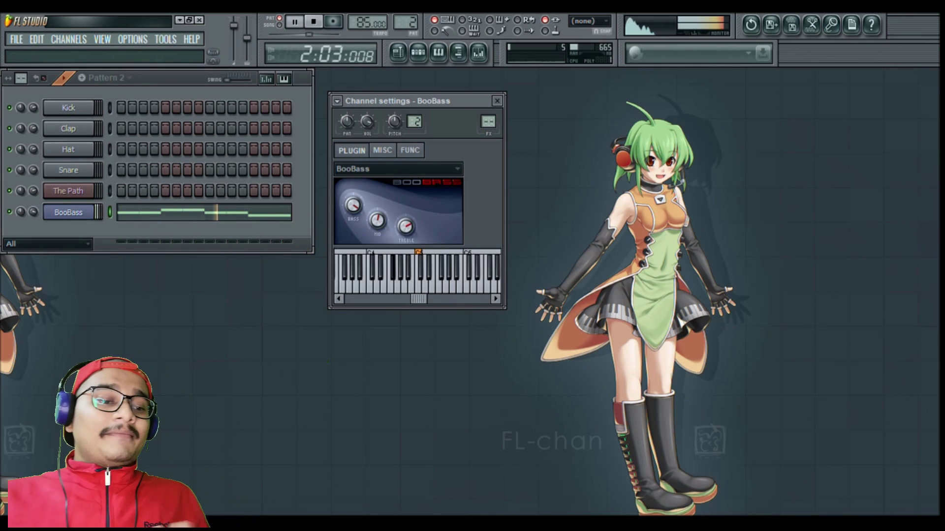
pyautogui.click(497, 100)
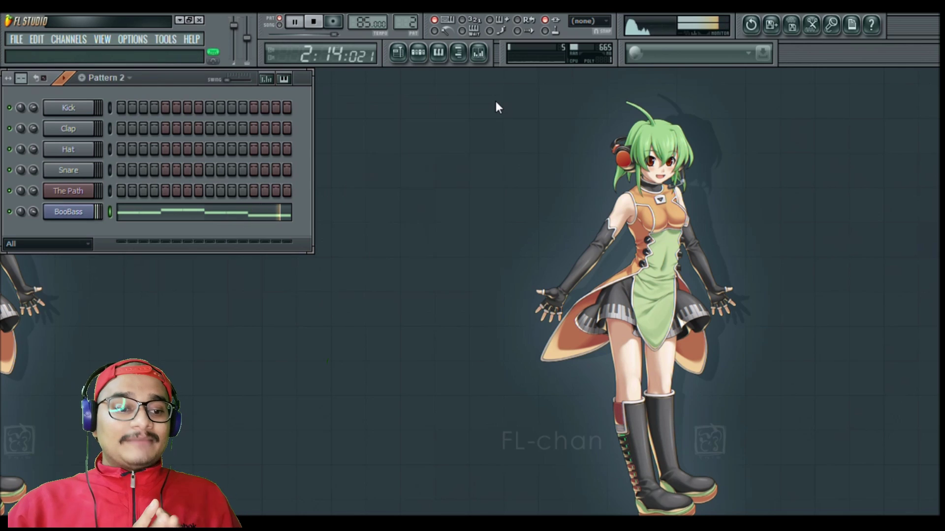
pyautogui.press('space')
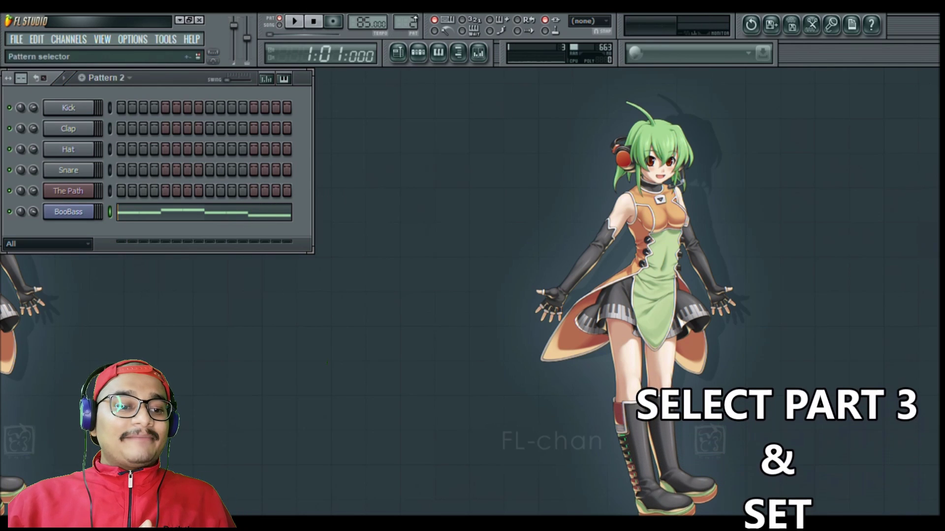
# Switch to Pattern 3 and place a kick on step 1
pyautogui.moveTo(409, 23); pyautogui.dragTo(408, 16)
pyautogui.click(121, 107)
pyautogui.press('space')
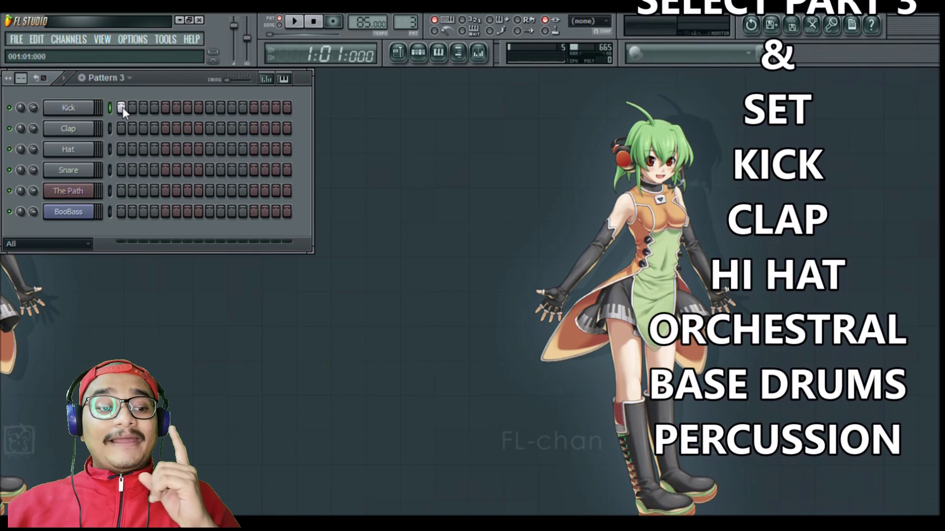
pyautogui.press('space')
# Replace the Kick channel's sample with CB_Kick and lower the pitch of its first step to F4
pyautogui.click(68, 108)
pyautogui.click(345, 169)
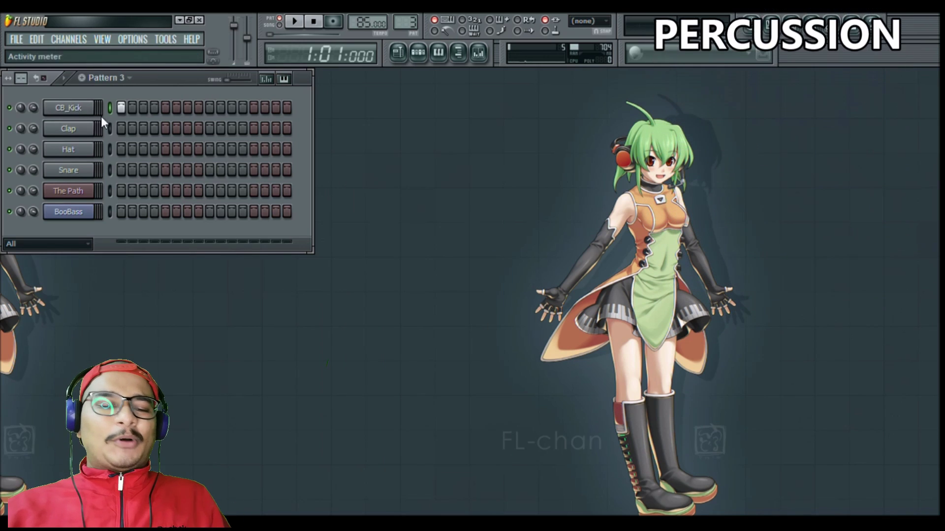
pyautogui.click(284, 79)
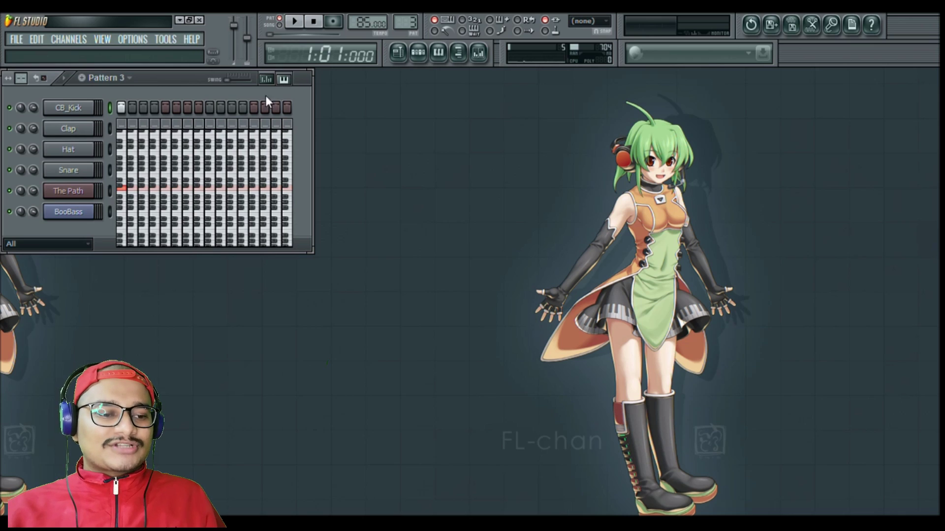
pyautogui.click(122, 217)
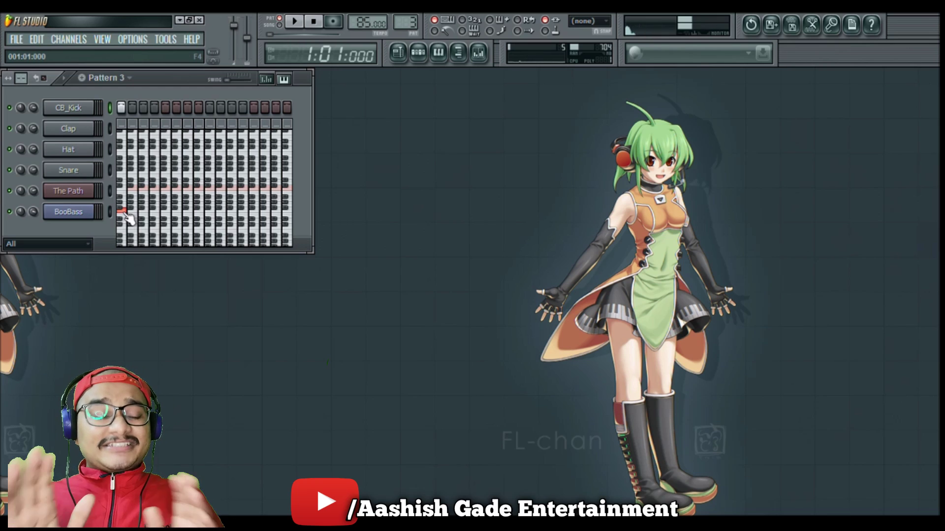
# Add kicks on steps 9 and 11 of Pattern 3 and play the pattern
pyautogui.moveTo(21, 78); pyautogui.dragTo(21, 68)
pyautogui.click(208, 109)
pyautogui.click(234, 112)
pyautogui.press('space')
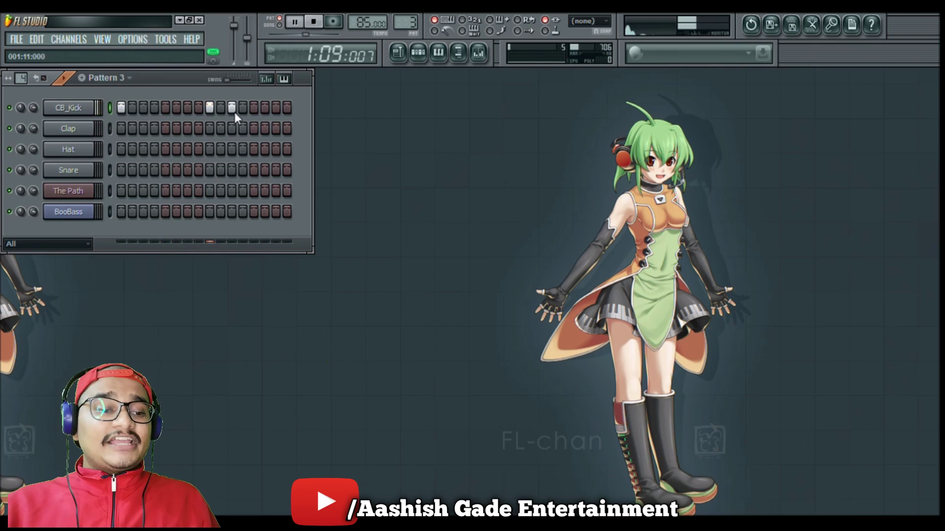
pyautogui.press('space')
# Add an EDIROL Orchestral instrument channel and close its plugin window
pyautogui.click(67, 41)
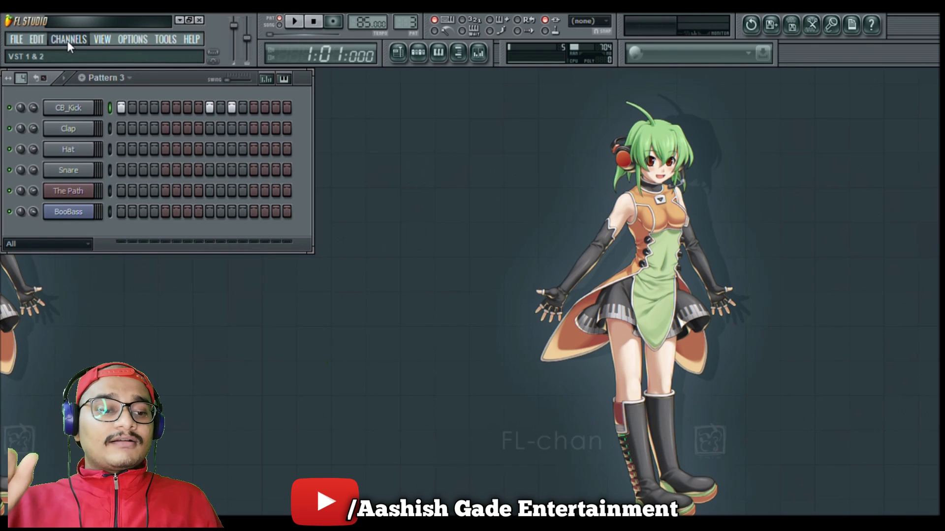
pyautogui.click(357, 153)
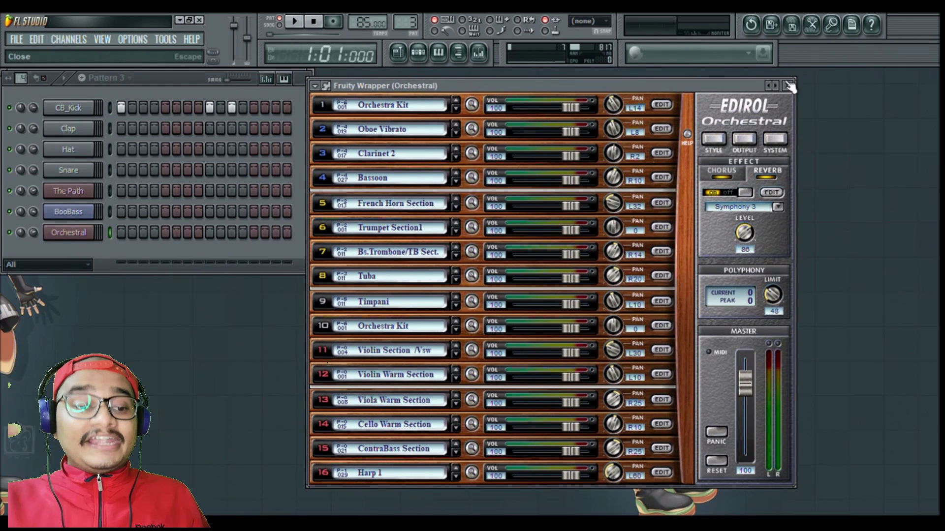
pyautogui.click(788, 85)
# Draw one long C3 note followed by two shorter C3 notes in the Orchestral piano roll and play them
pyautogui.press('F7')
pyautogui.scroll(-4, 44, 305)
pyautogui.click(26, 463)
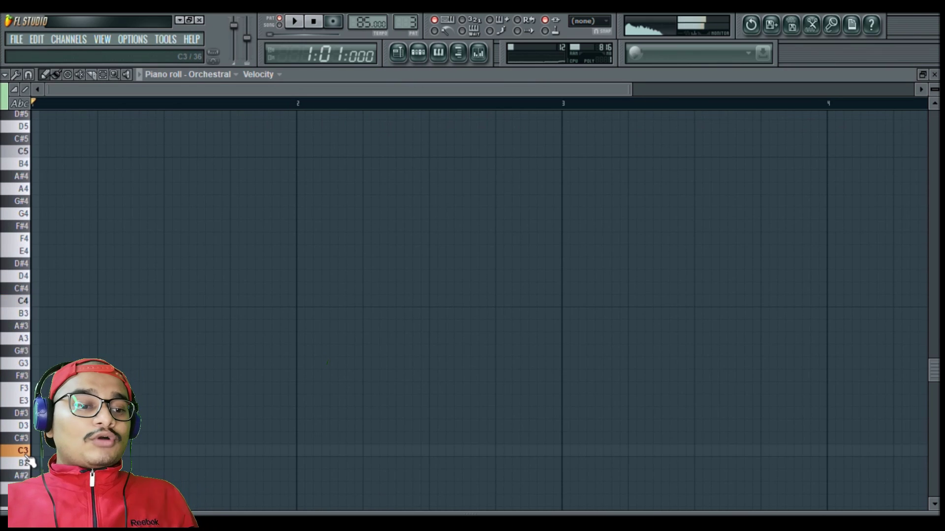
pyautogui.scroll(-3, 28, 460)
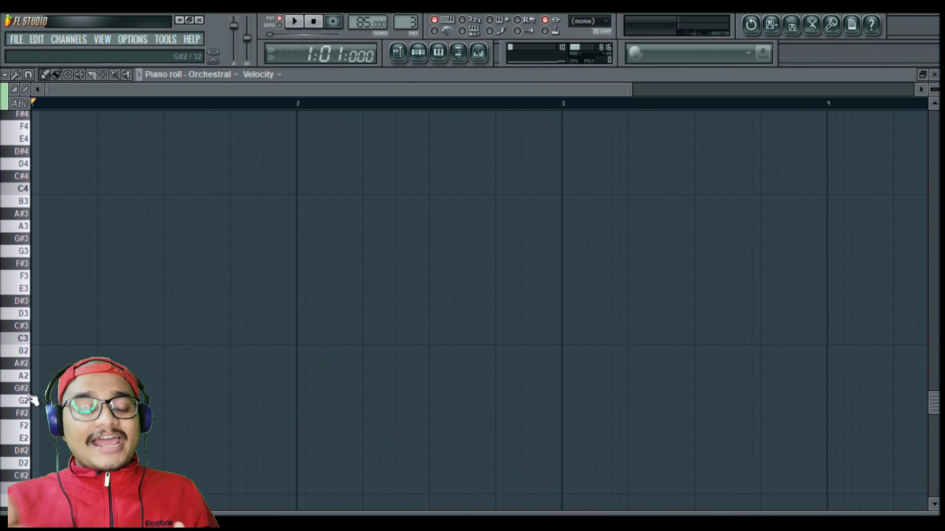
pyautogui.click(36, 340)
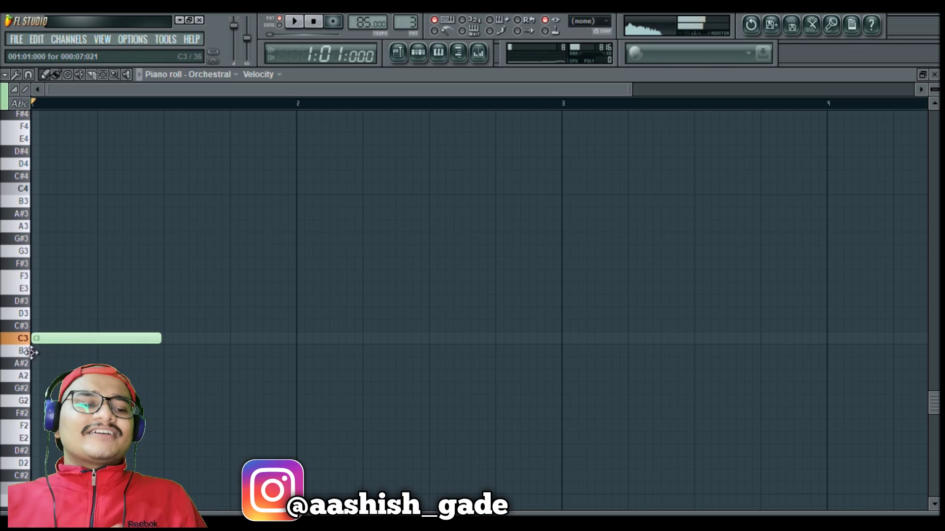
pyautogui.click(167, 340)
pyautogui.moveTo(294, 339); pyautogui.dragTo(255, 358)
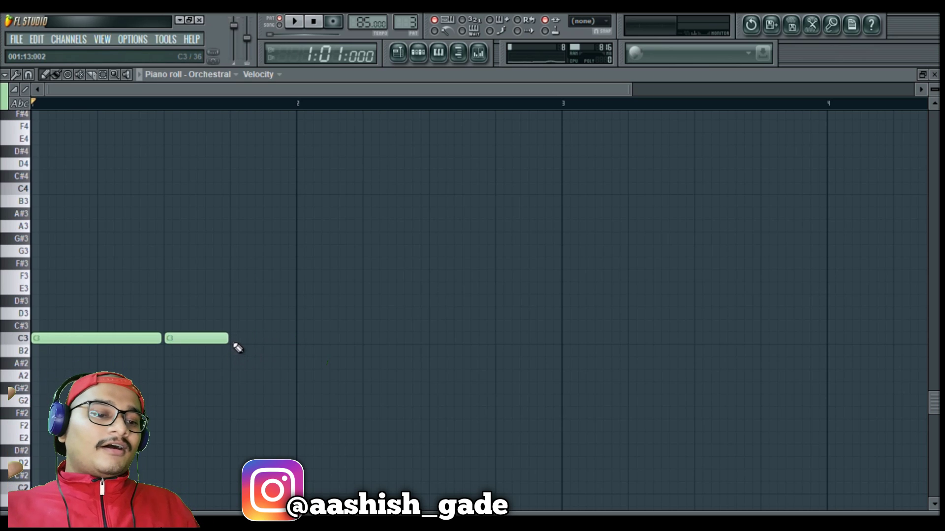
pyautogui.click(235, 342)
pyautogui.press('space')
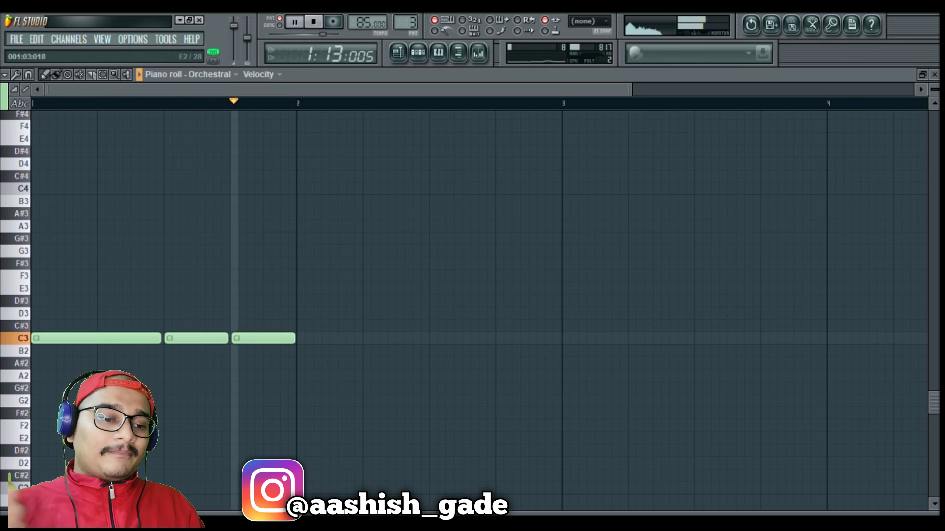
pyautogui.press('space')
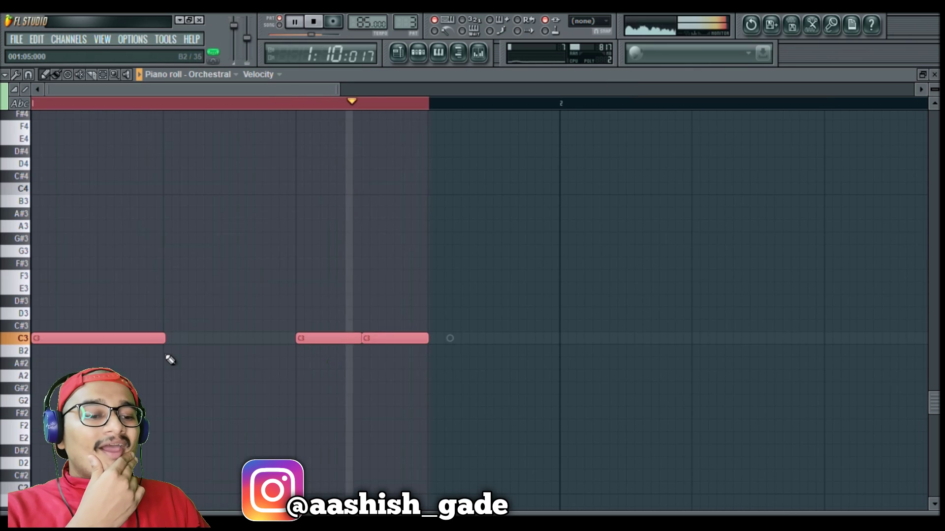
# Move the duplicated C2 notes up to G#2 and stop playback
pyautogui.scroll(2, 169, 359)
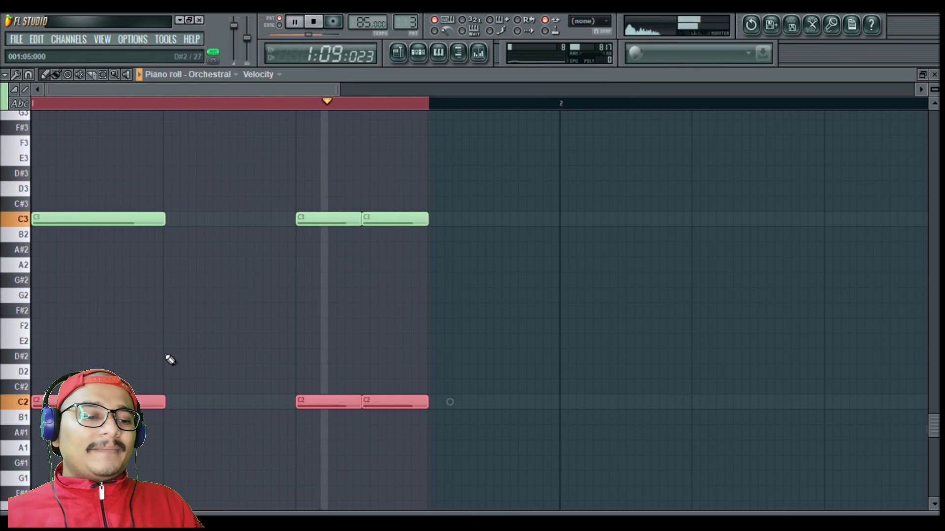
pyautogui.moveTo(95, 402); pyautogui.dragTo(91, 267)
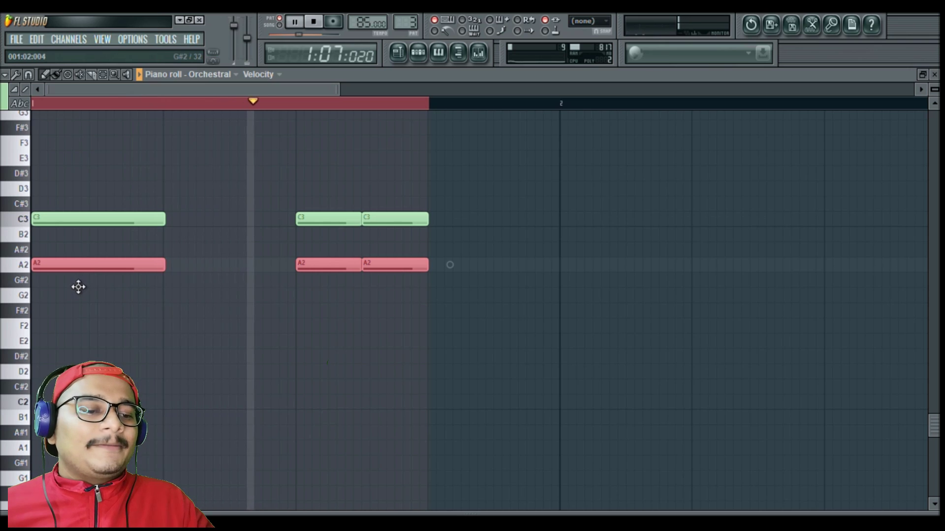
pyautogui.moveTo(74, 272); pyautogui.dragTo(70, 285)
pyautogui.press('space')
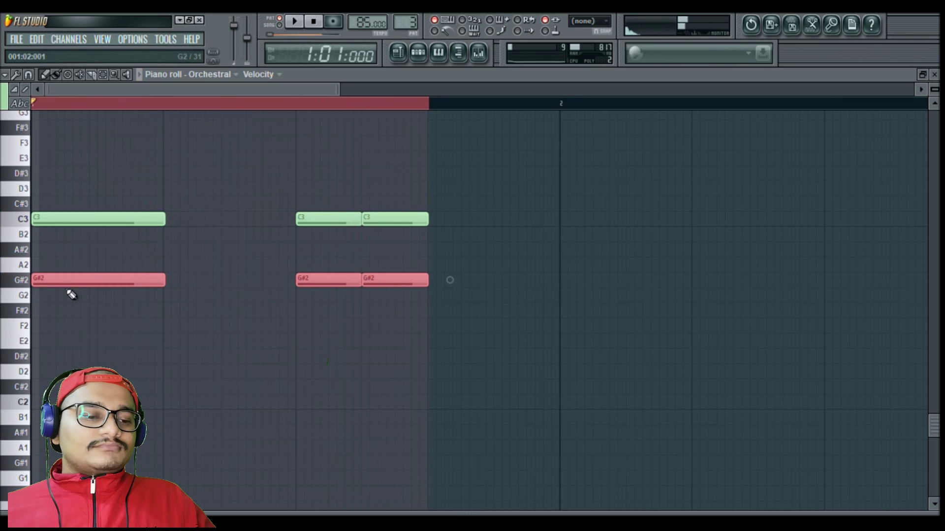
# Select the C3 notes, duplicate them at a lower pitch, and close the Orchestral piano roll
pyautogui.hotkey('shift', 'i')
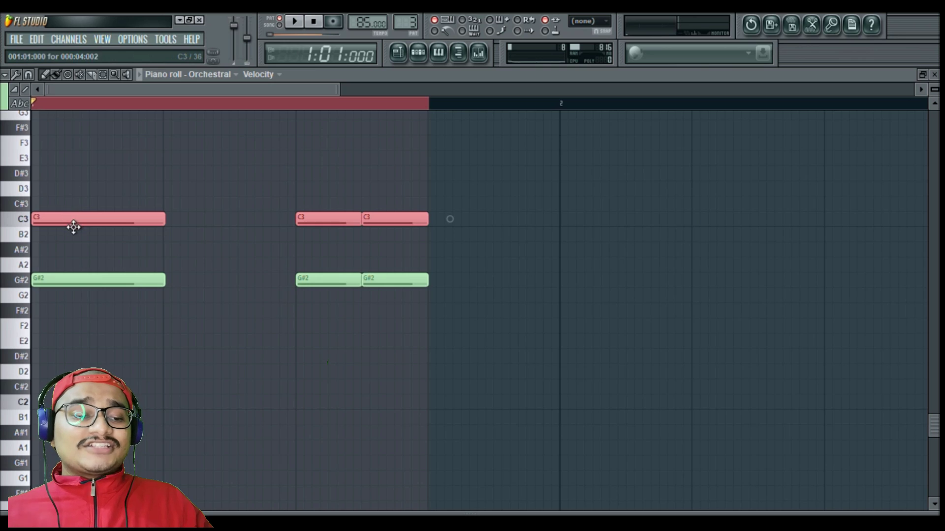
pyautogui.keyDown('shift'); pyautogui.moveTo(74, 226); pyautogui.dragTo(63, 274); pyautogui.keyUp('shift')
pyautogui.press('Escape')
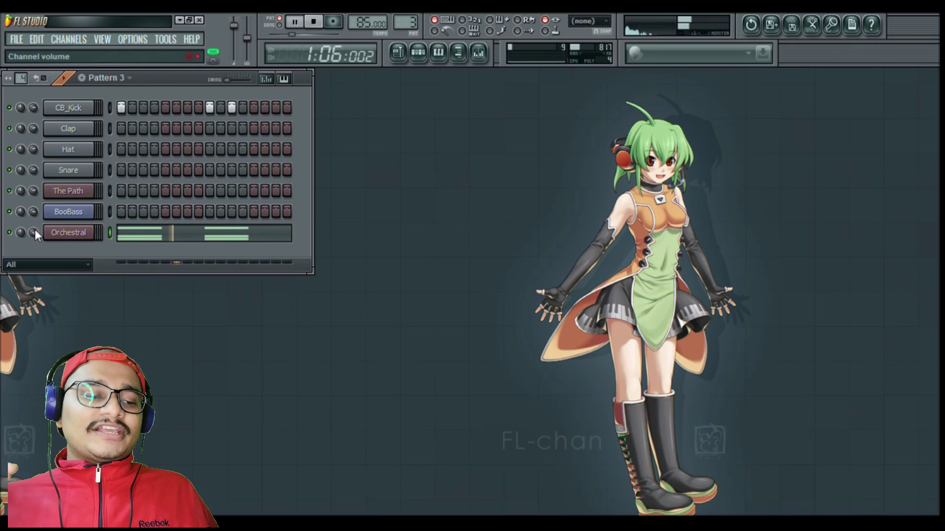
pyautogui.press('space')
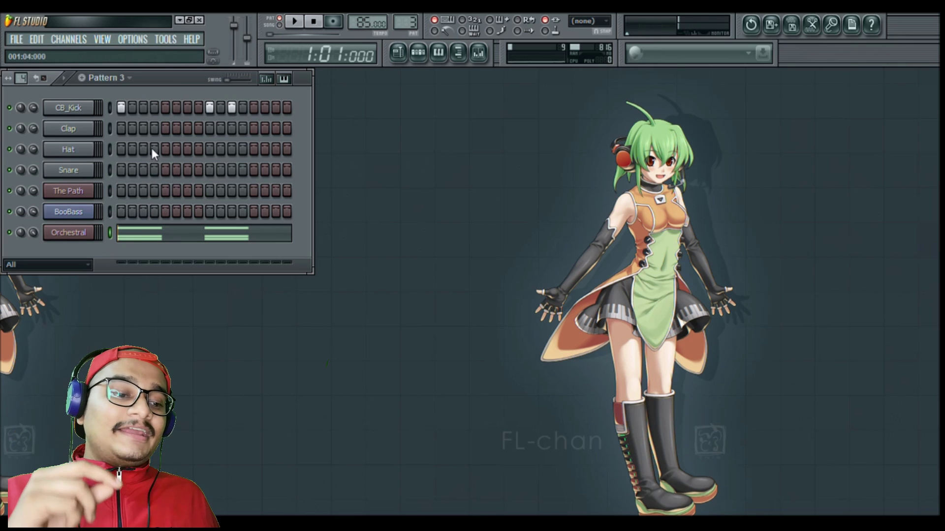
# Place claps on steps 5 and 13 and load CB_Clap.wav as the Clap channel's sample
pyautogui.click(166, 128)
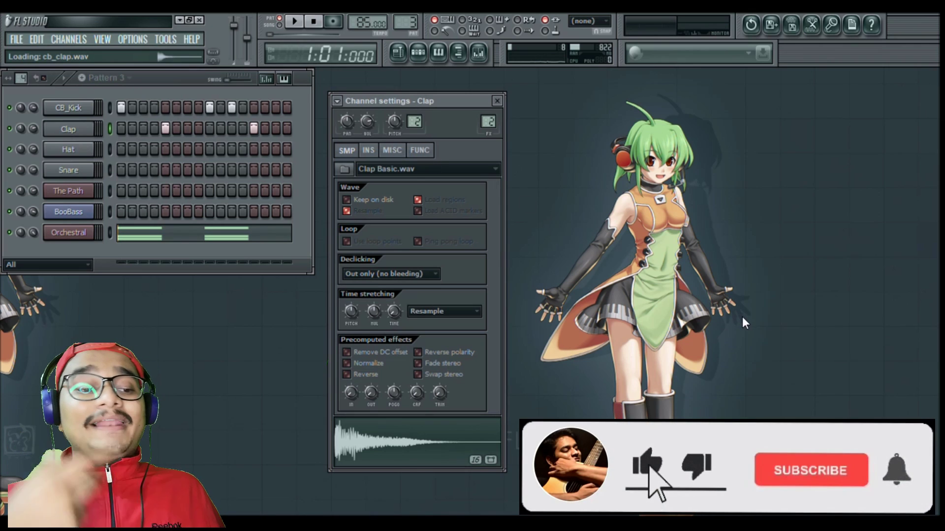
pyautogui.press('space')
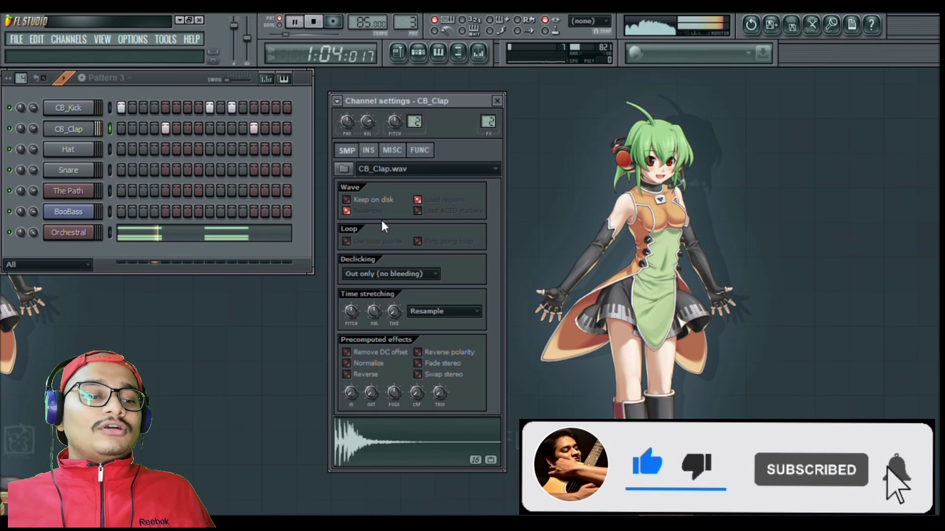
# Lower the pitch of the clap hits on steps 5 and 13
pyautogui.click(285, 80)
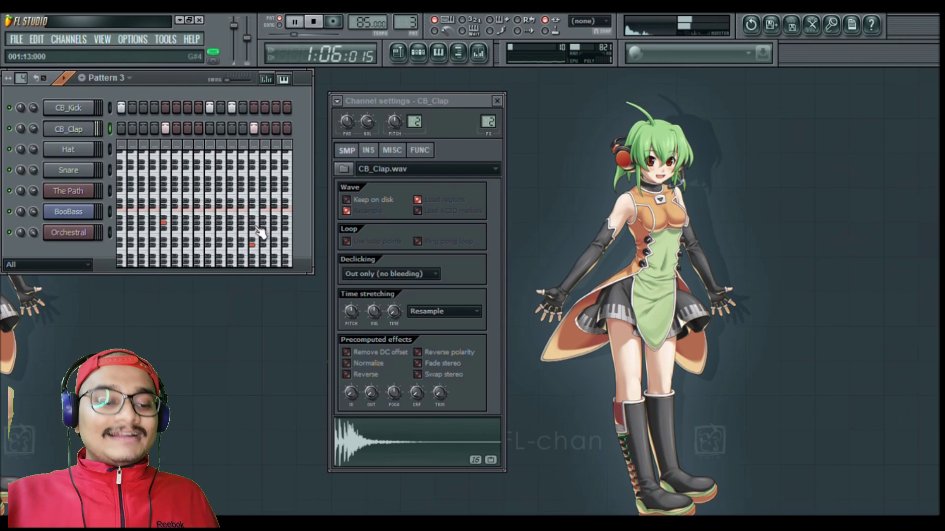
pyautogui.click(284, 79)
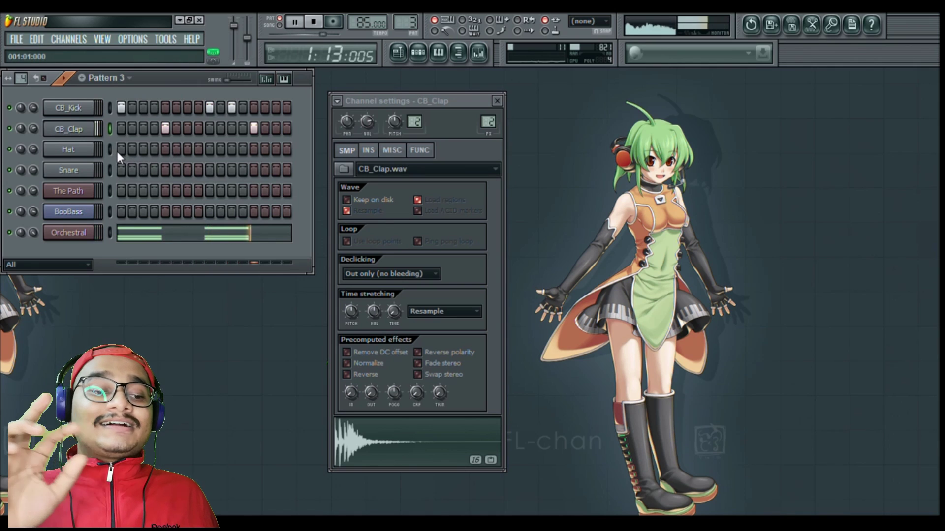
# Load CB_Hat.wav into the Hat channel and place hits on every odd step from 1 to 15
pyautogui.press('space')
pyautogui.click(91, 156)
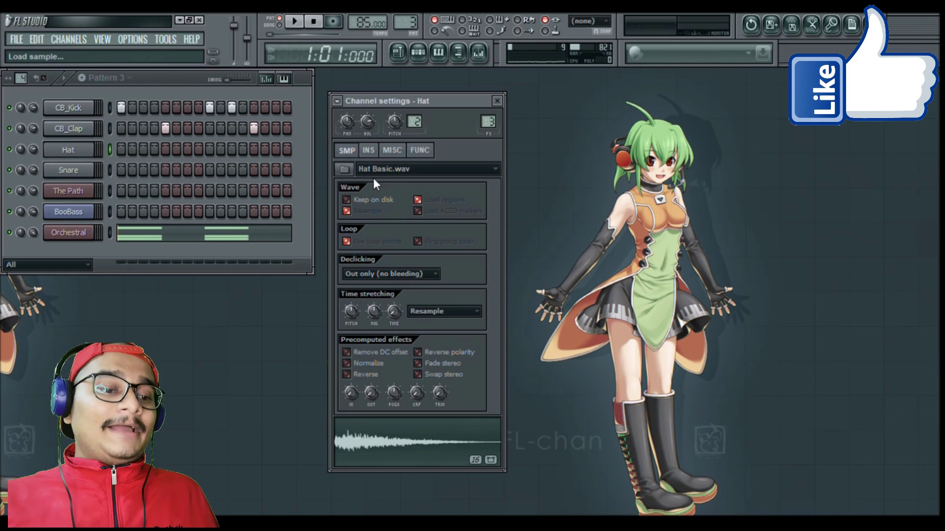
pyautogui.click(121, 149)
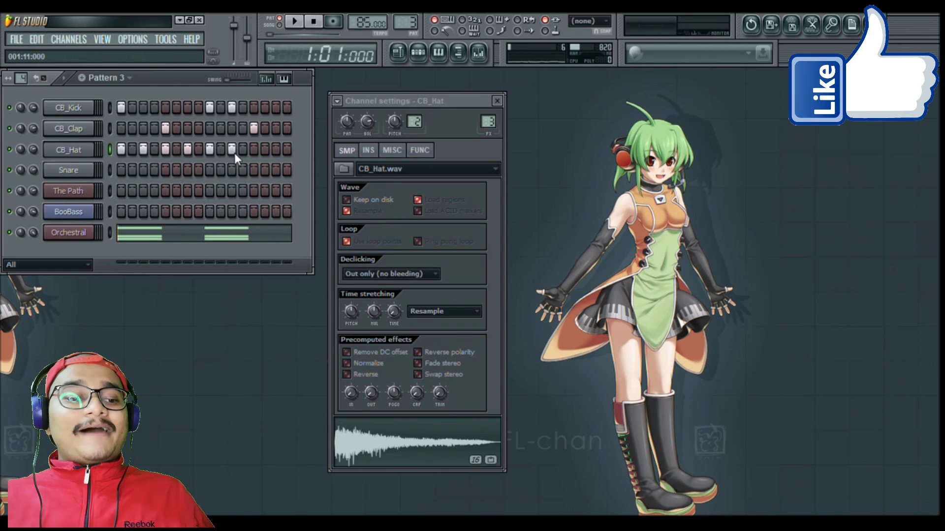
pyautogui.click(253, 149)
pyautogui.click(276, 149)
# Lower the pitch of the hat hits on steps 3, 7, 11 and 15 and stop playback
pyautogui.click(284, 78)
pyautogui.click(142, 243)
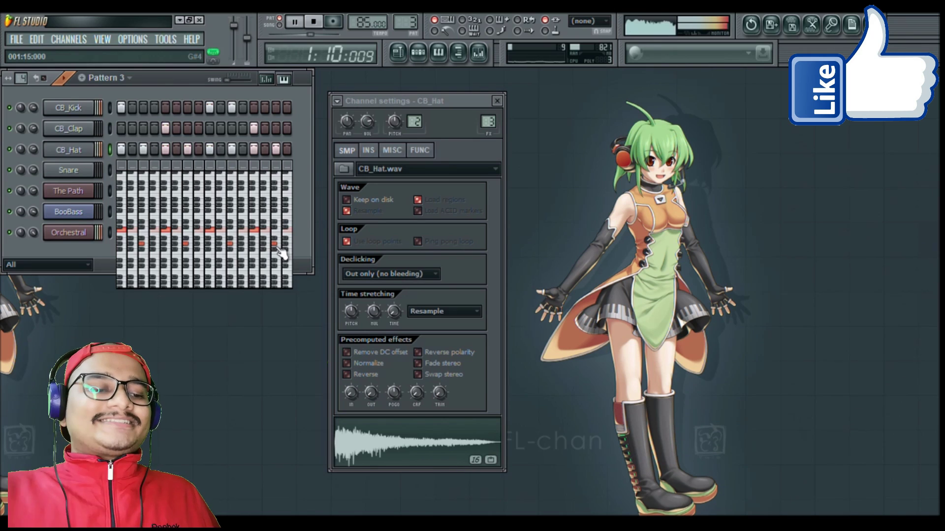
pyautogui.press('space')
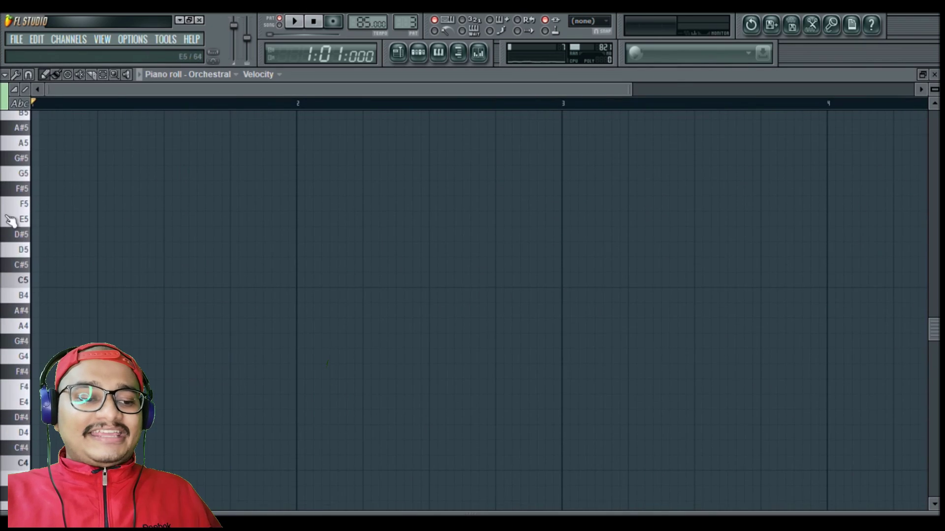
# In the Orchestral piano roll, place a D6 note at the start of bar 1 followed by a C#6 note within the first beat
pyautogui.click(37, 249)
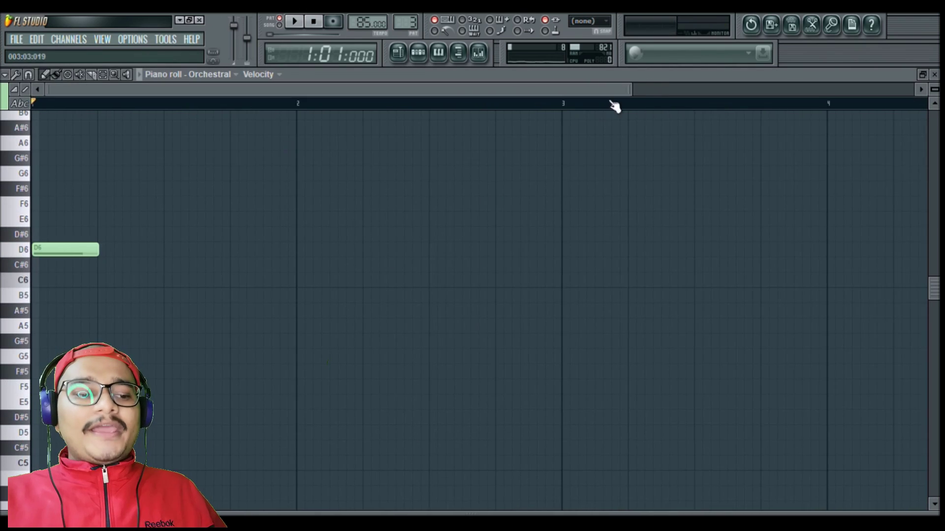
pyautogui.moveTo(630, 89); pyautogui.dragTo(197, 90)
pyautogui.moveTo(293, 250); pyautogui.dragTo(160, 266)
pyautogui.click(164, 238)
pyautogui.press('space')
pyautogui.press('space')
pyautogui.moveTo(210, 245); pyautogui.dragTo(209, 276)
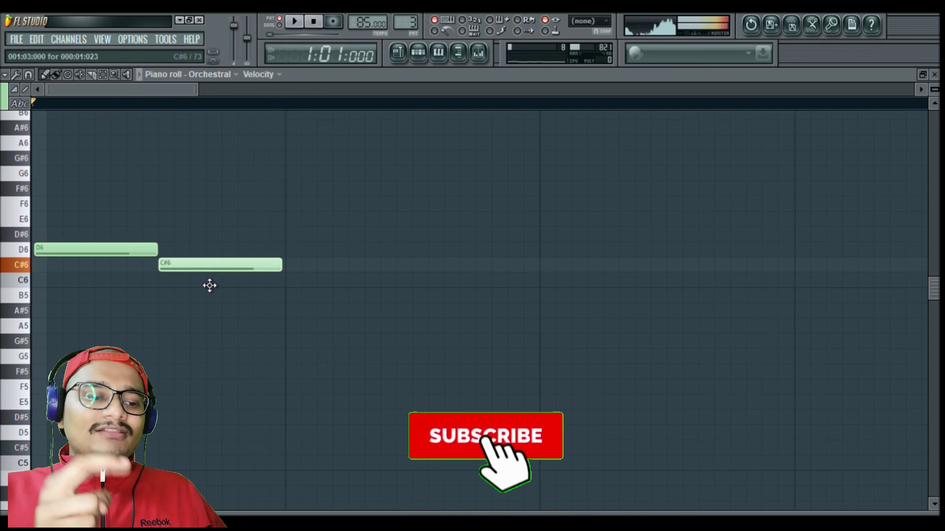
pyautogui.press('space')
pyautogui.press('space')
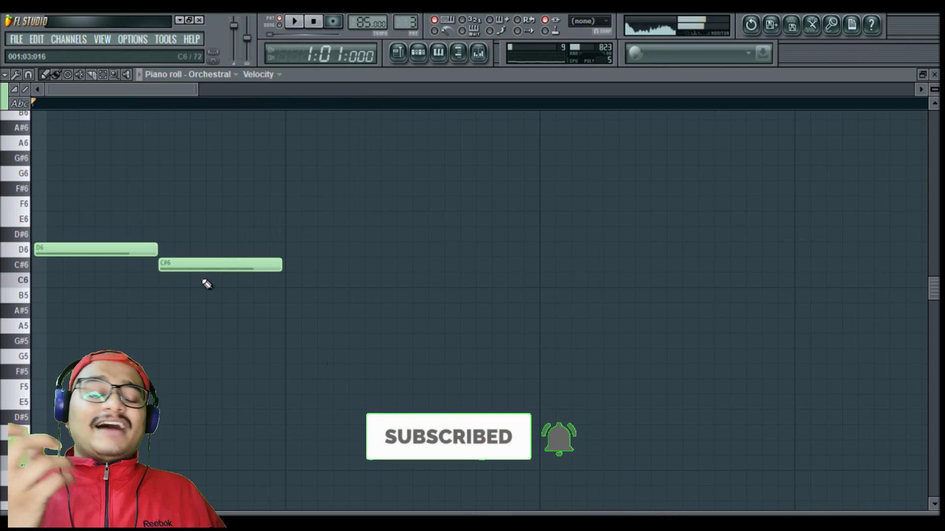
# Continue the alternating D6 and C#6 notes through beats two and three of the first bar
pyautogui.click(291, 253)
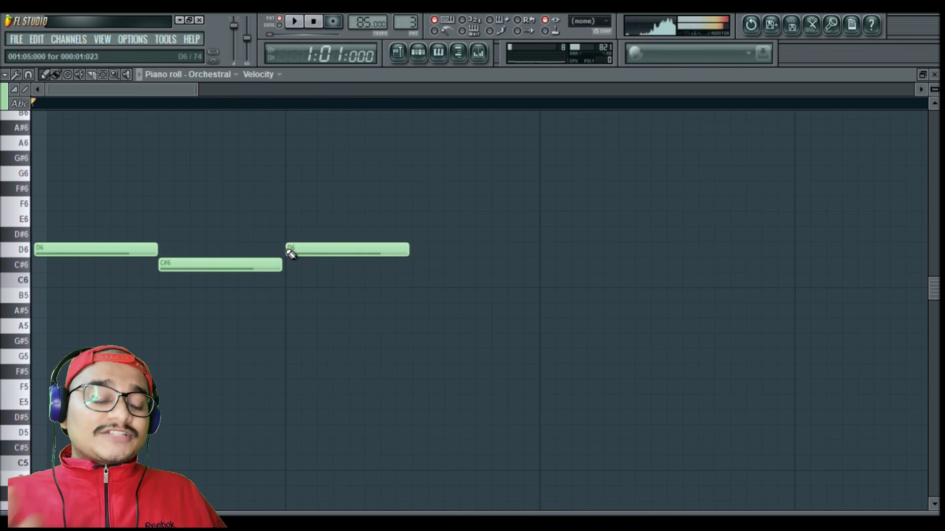
pyautogui.click(418, 270)
pyautogui.click(544, 252)
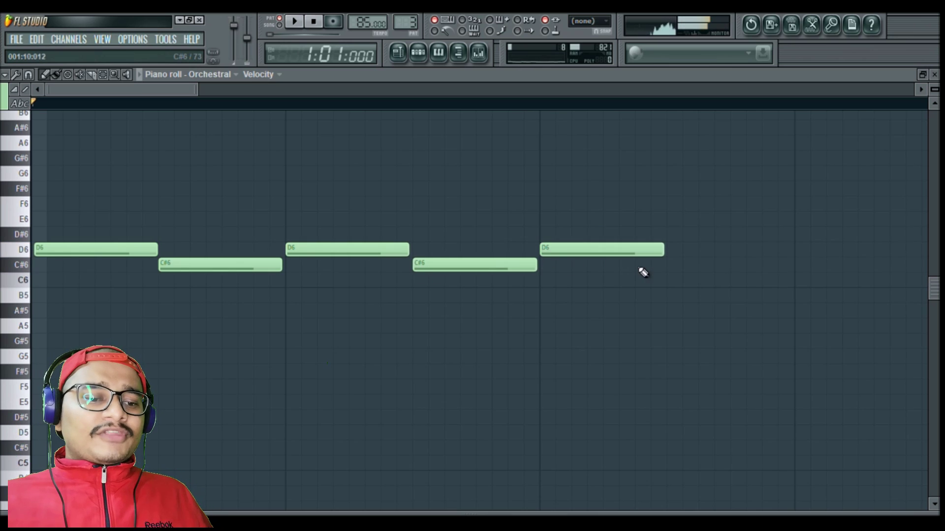
pyautogui.click(674, 272)
pyautogui.press('space')
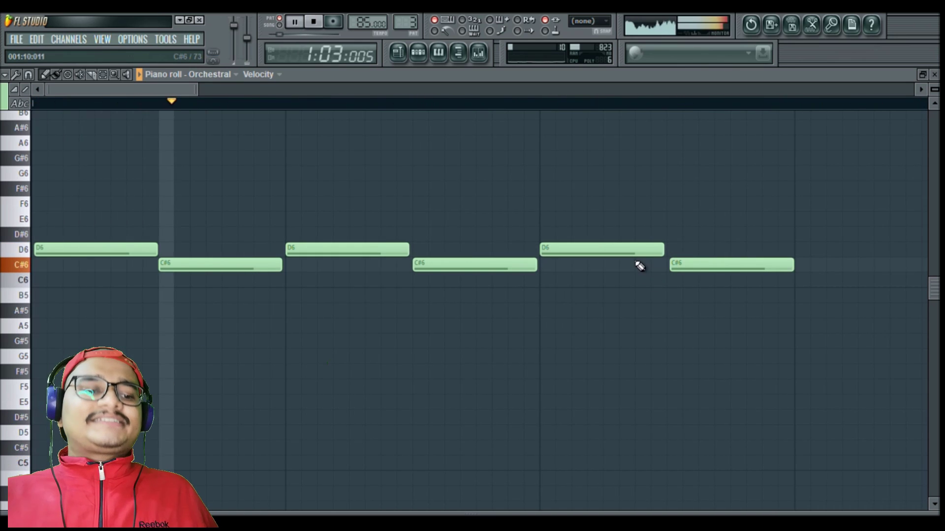
# Fill the fourth beat with a D6 and a C#6 note, and close the Orchestral piano roll
pyautogui.moveTo(197, 89); pyautogui.dragTo(372, 131)
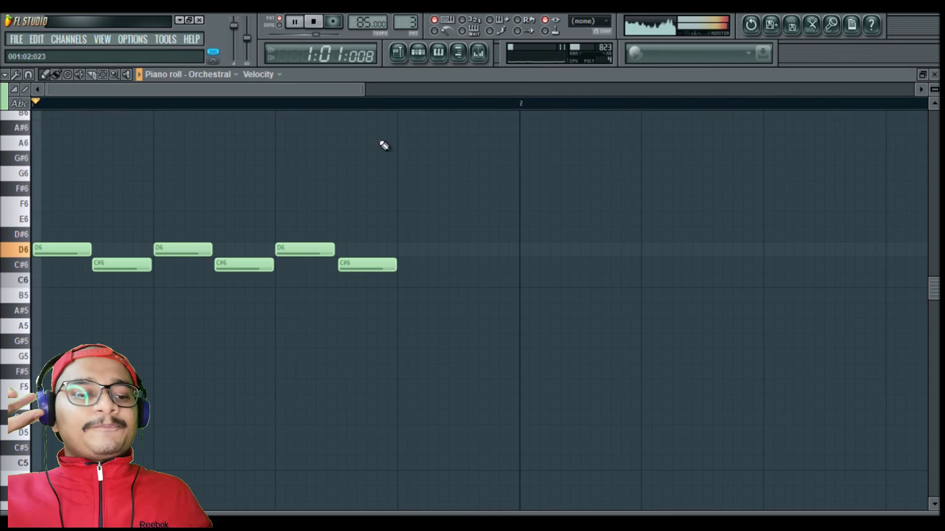
pyautogui.click(402, 254)
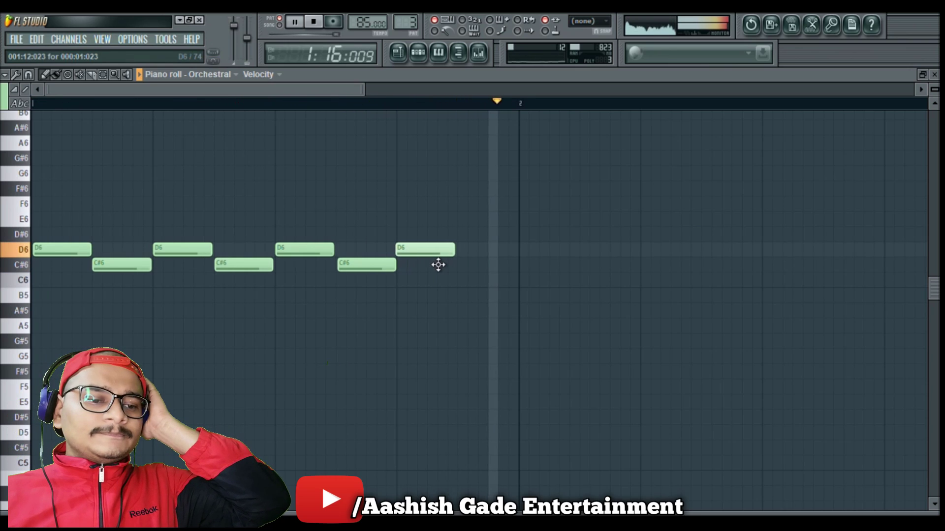
pyautogui.press('space')
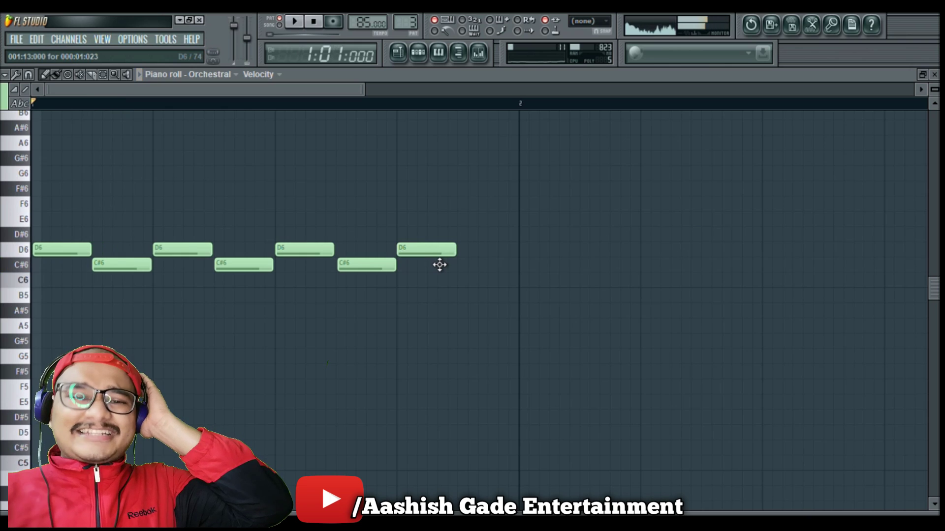
pyautogui.click(466, 268)
pyautogui.moveTo(483, 275); pyautogui.dragTo(484, 276)
pyautogui.press('Escape')
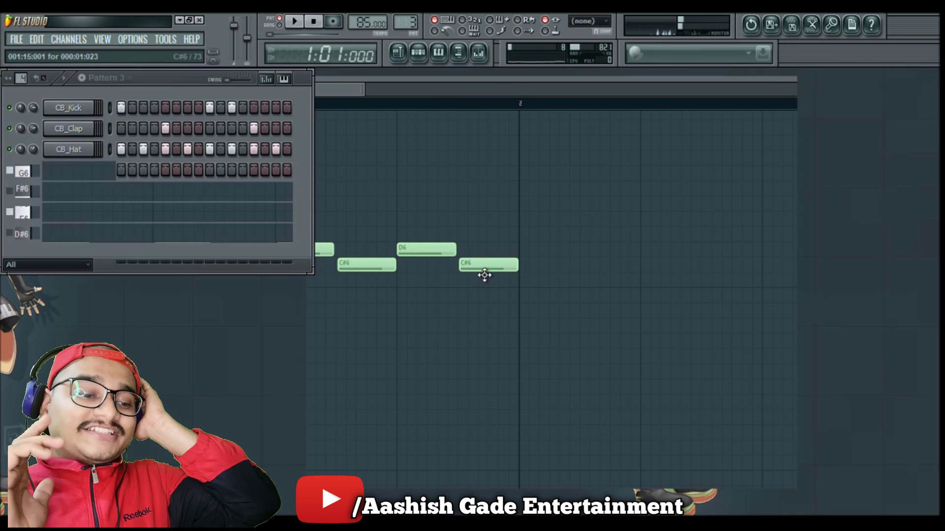
# Play back Pattern 3 and review all its notes in the Orchestral piano roll
pyautogui.press('space')
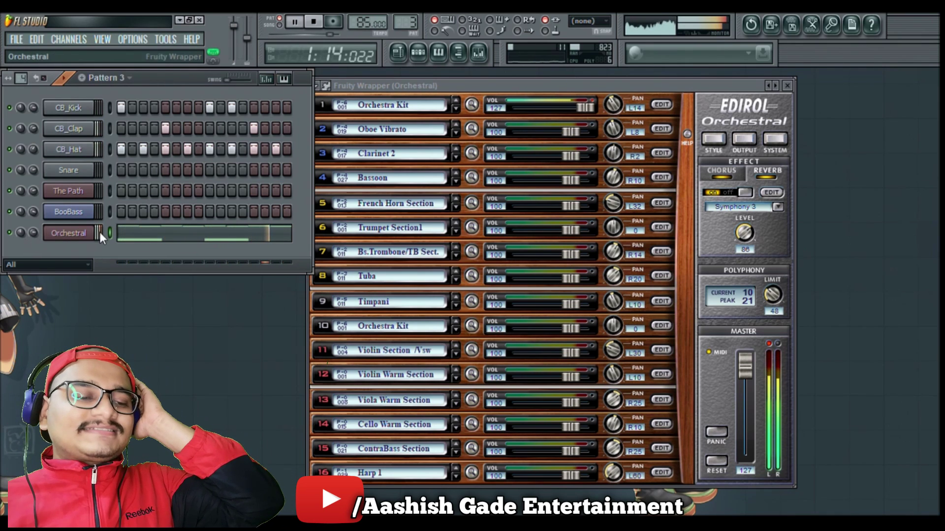
pyautogui.click(150, 238)
pyautogui.press('space')
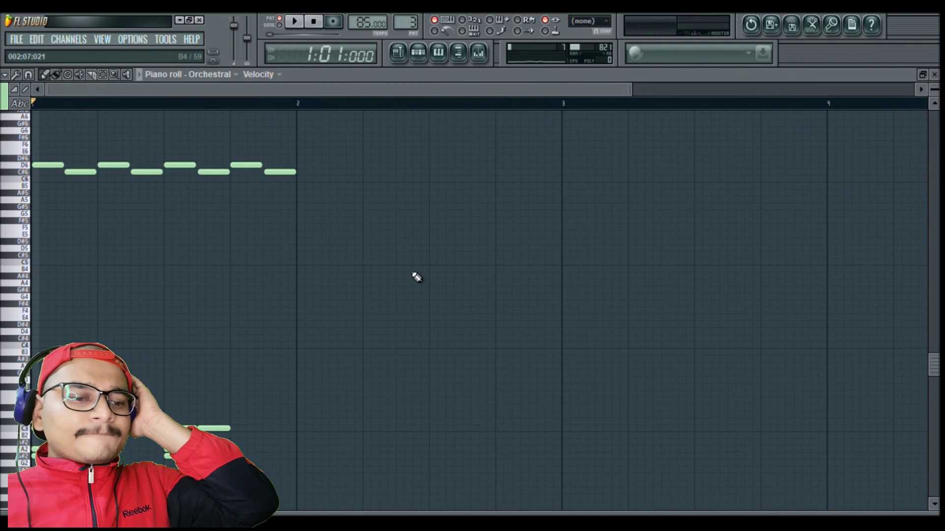
pyautogui.press('space')
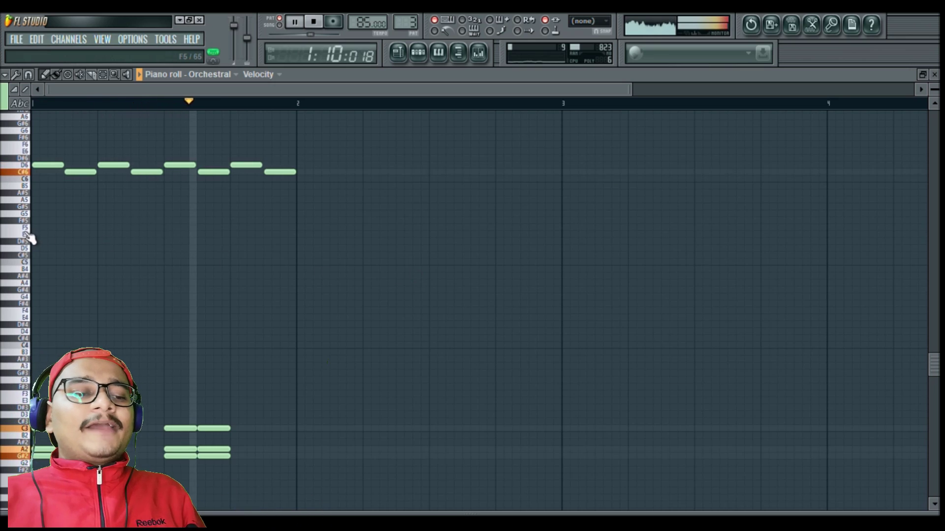
pyautogui.press('space')
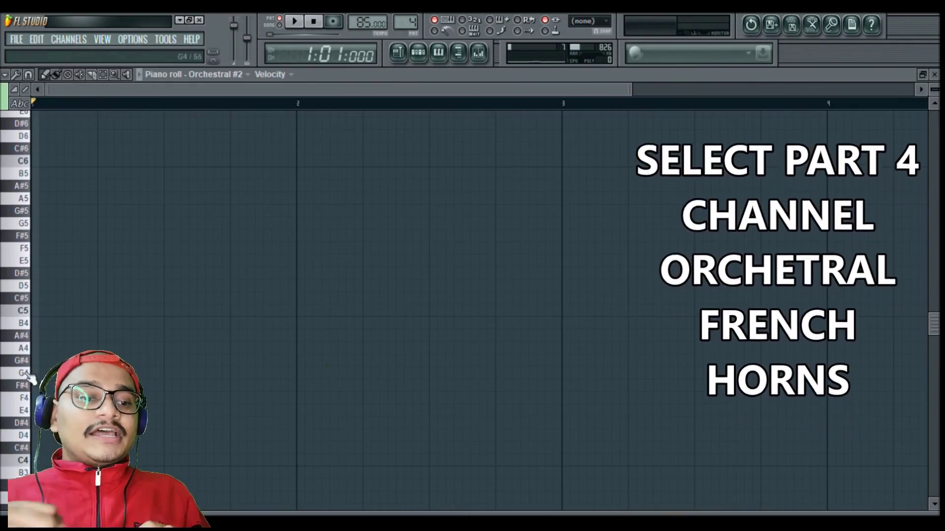
# In Pattern 4's Orchestral #2 piano roll, place F#5, G5, F#5 and F5 notes, one at the start of each beat
pyautogui.click(38, 237)
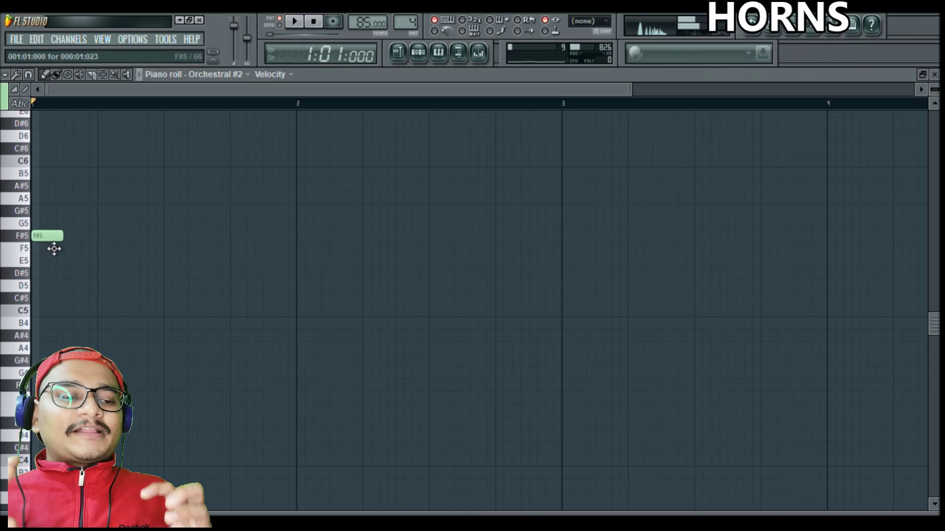
pyautogui.click(102, 225)
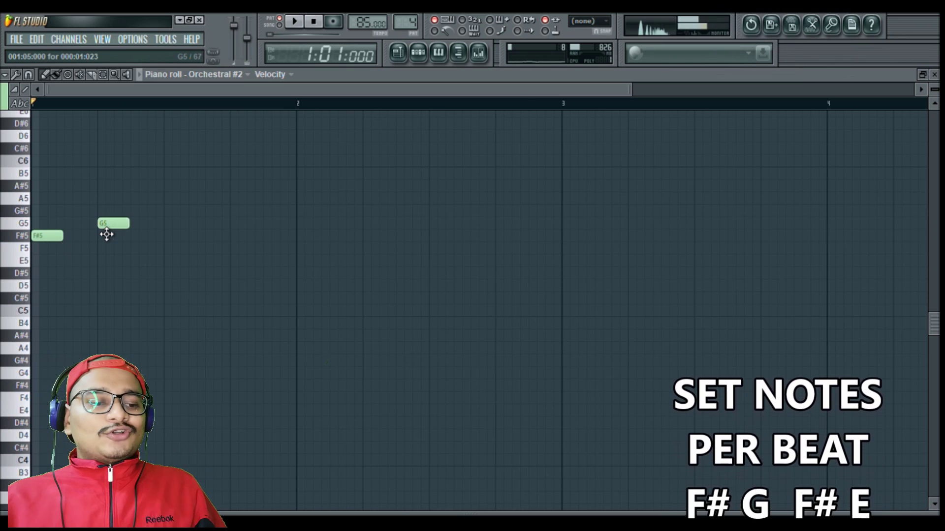
pyautogui.click(168, 236)
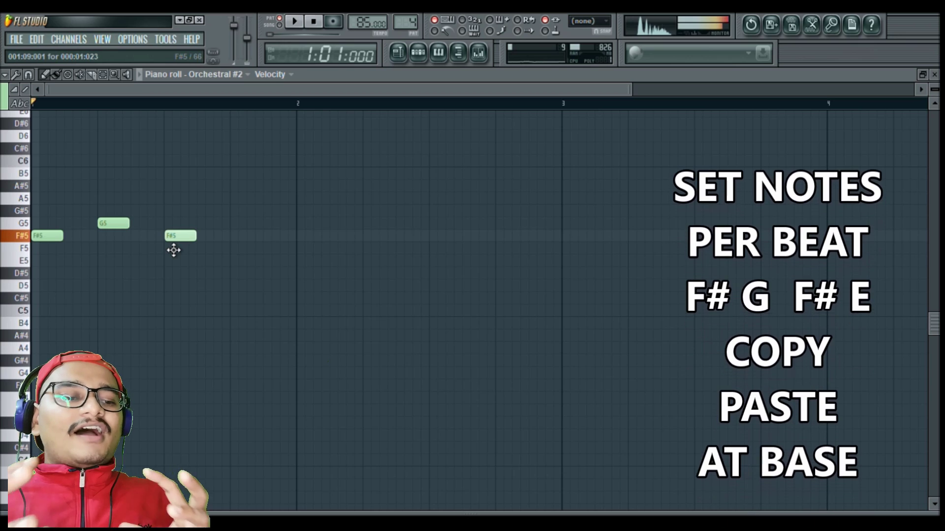
pyautogui.click(234, 249)
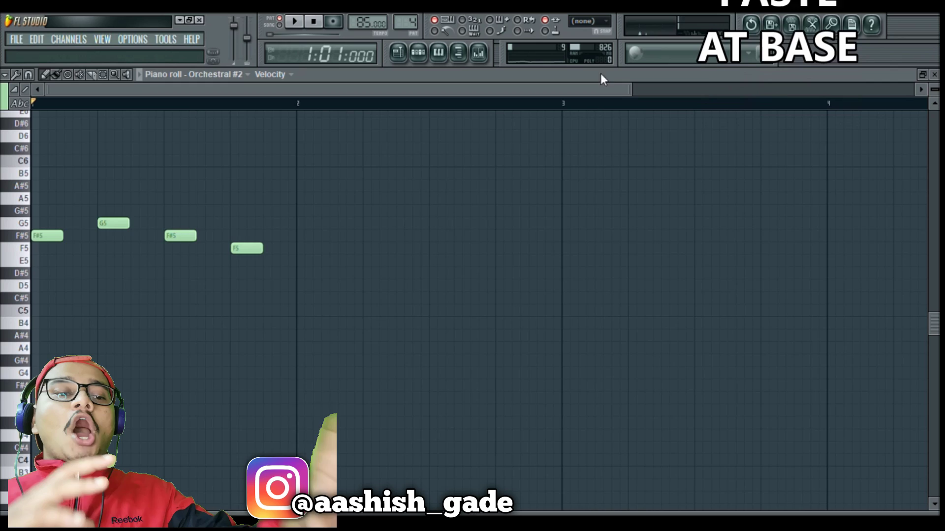
# Move the G5 note to step 9, delete the second F#5, and lengthen the first F#5 to span two beats
pyautogui.moveTo(632, 89); pyautogui.dragTo(213, 89)
pyautogui.press('space')
pyautogui.press('space')
pyautogui.moveTo(142, 236); pyautogui.dragTo(532, 226)
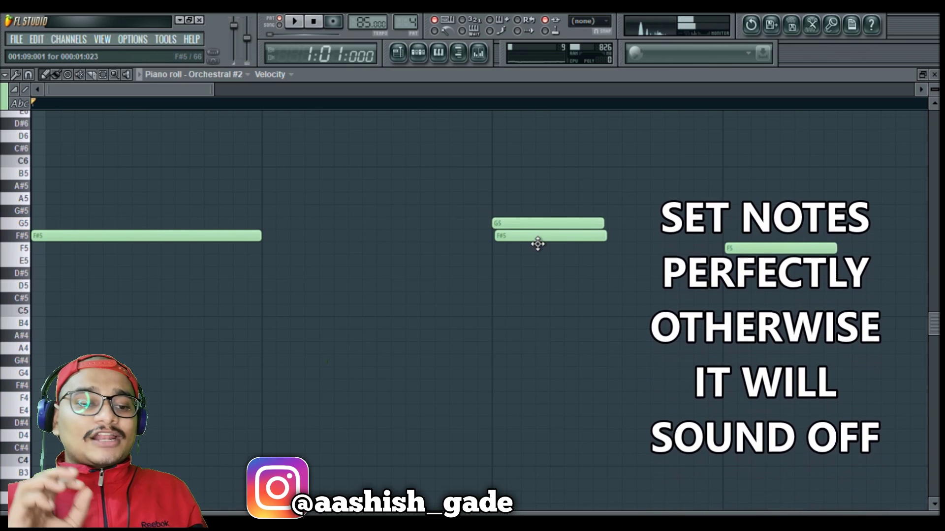
pyautogui.rightClick(536, 237)
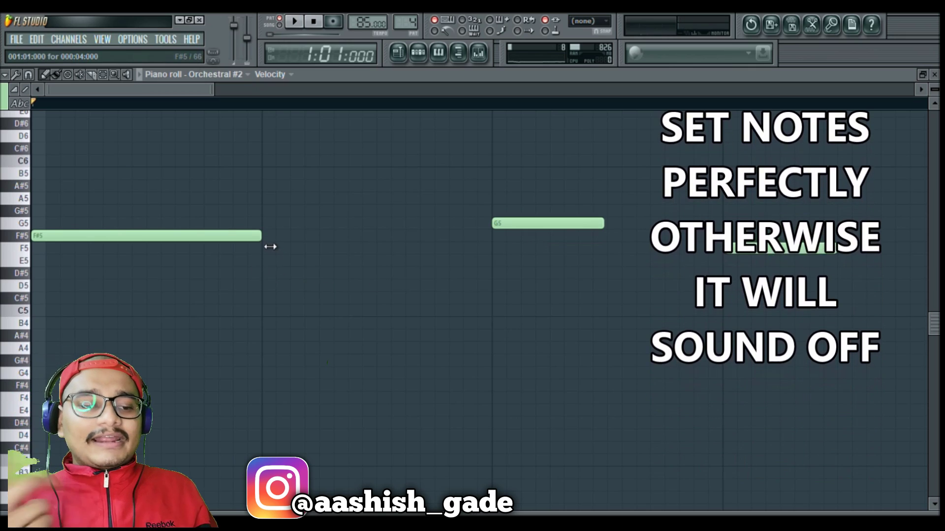
pyautogui.press('space')
pyautogui.moveTo(270, 247); pyautogui.dragTo(494, 256)
pyautogui.press('space')
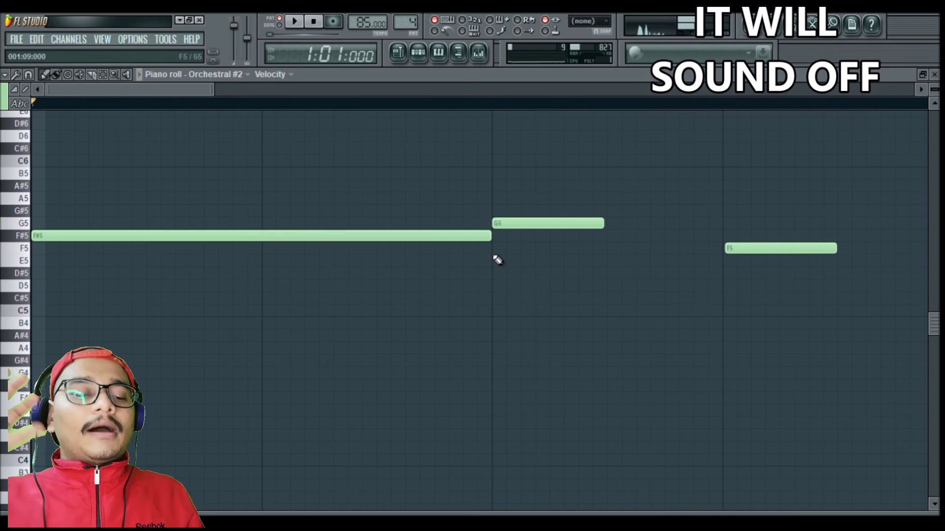
# Extend G5 to the end of bar 1 and fill bar 2 with an F#5 and an F5 note, each two beats long
pyautogui.hscroll(2, 187, 184)
pyautogui.press('space')
pyautogui.moveTo(132, 90); pyautogui.dragTo(127, 89)
pyautogui.moveTo(346, 237); pyautogui.dragTo(555, 236)
pyautogui.press('space')
pyautogui.moveTo(321, 227); pyautogui.dragTo(531, 228)
pyautogui.moveTo(256, 90); pyautogui.dragTo(464, 132)
pyautogui.moveTo(337, 236); pyautogui.dragTo(425, 240)
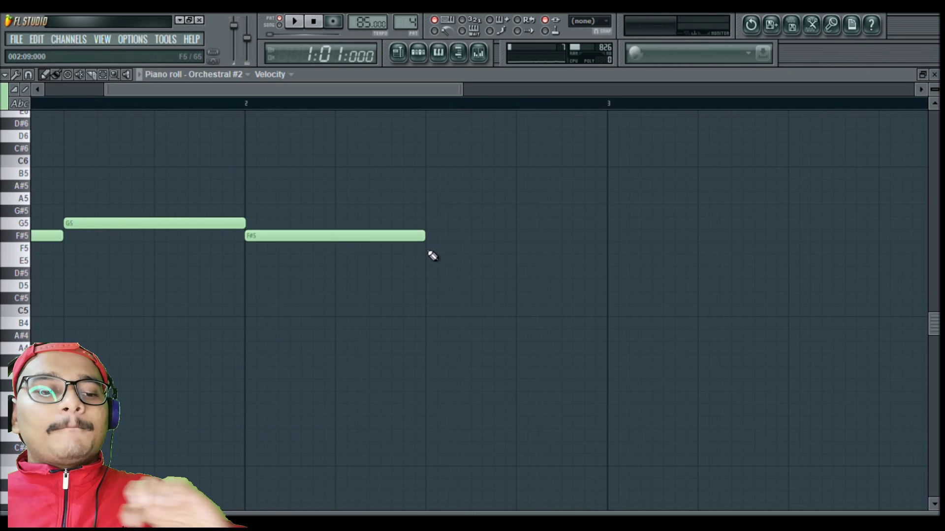
pyautogui.press('space')
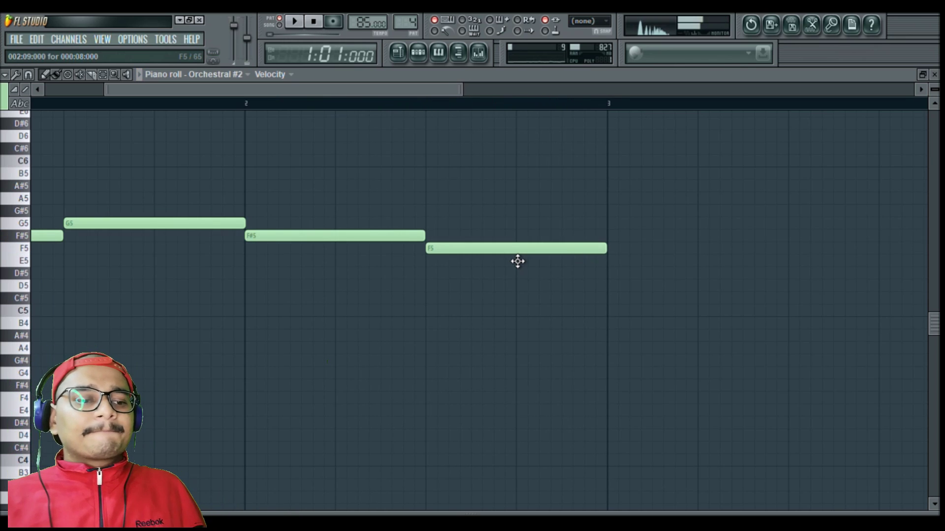
# Duplicate the four horn notes one octave lower, close the piano roll and stop playback
pyautogui.hotkey('ctrl', 'a')
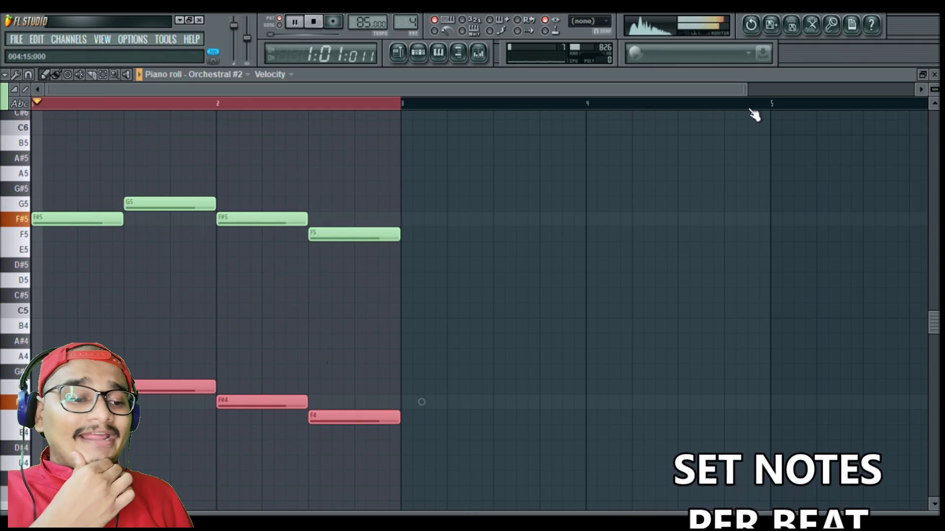
pyautogui.press('Escape')
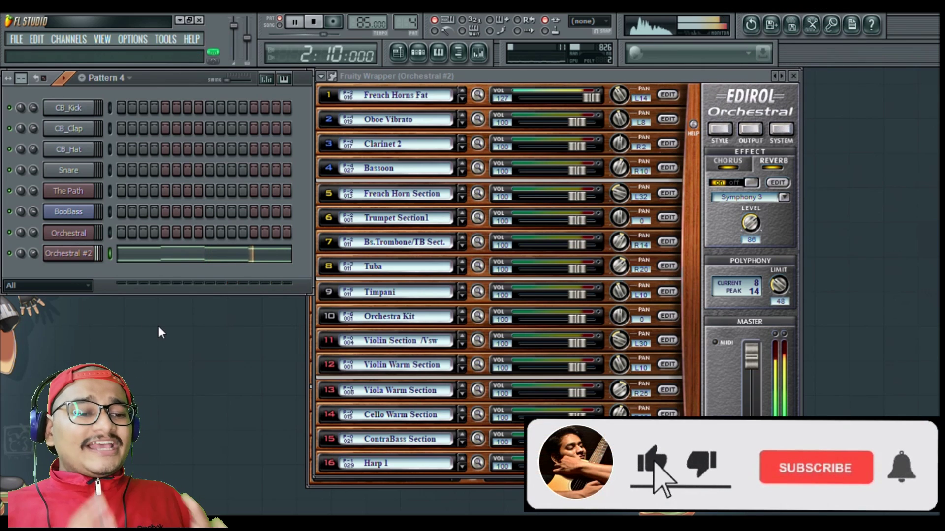
pyautogui.press('space')
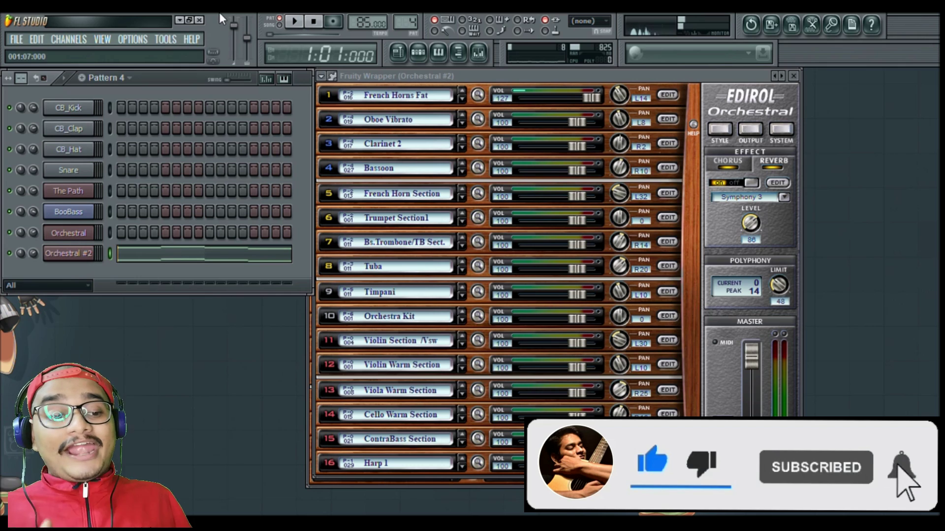
# Switch to Pattern 5, add a DSK Indian DreamZ channel and open its piano roll
pyautogui.scroll(1, 410, 20)
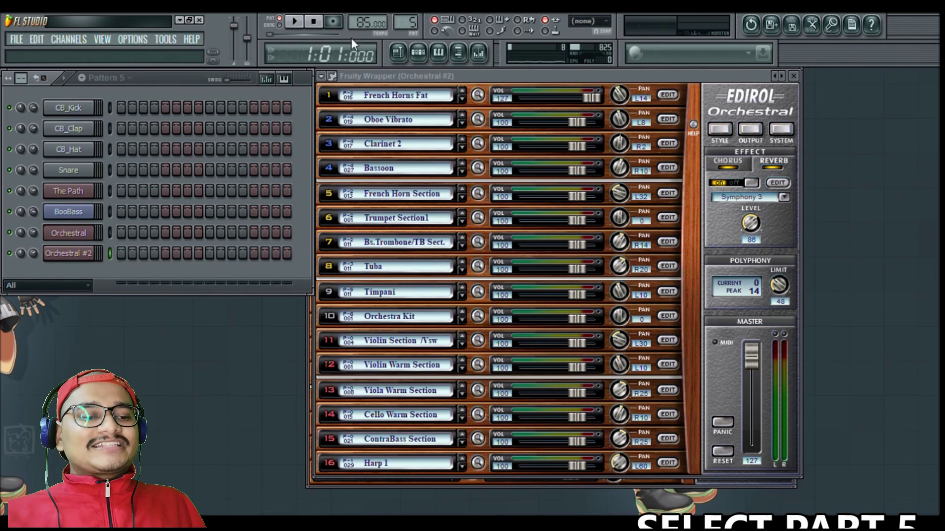
pyautogui.click(232, 428)
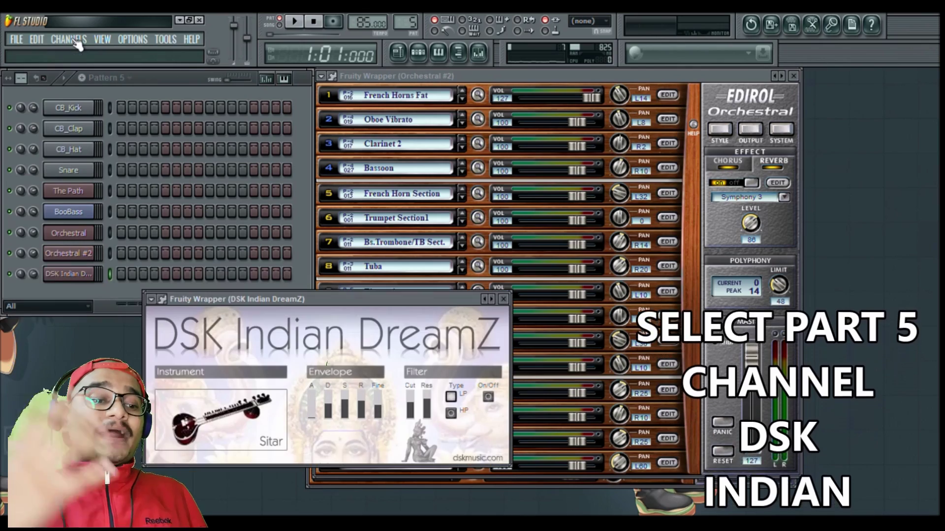
pyautogui.click(231, 428)
pyautogui.click(502, 299)
pyautogui.click(436, 54)
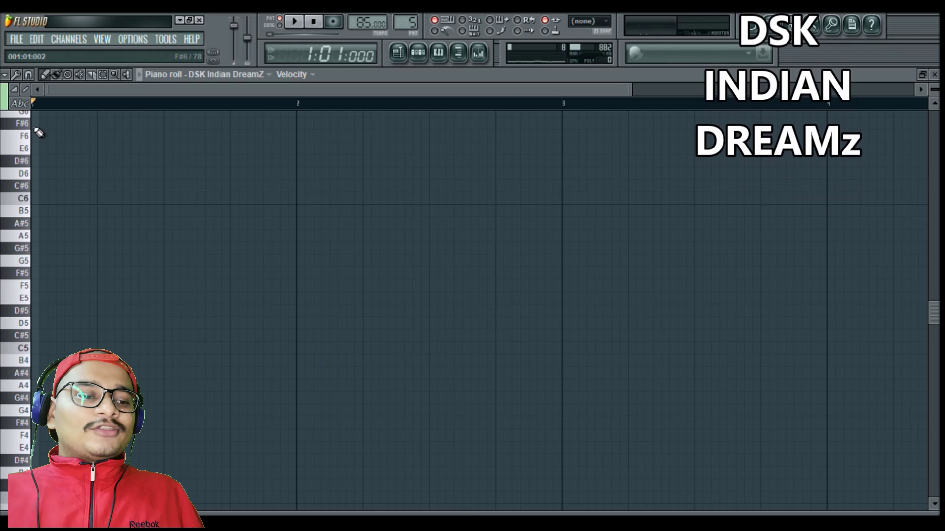
# Place three consecutive, equally long F#6 notes across the first beat of the DSK Indian DreamZ piano roll
pyautogui.click(38, 124)
pyautogui.moveTo(97, 136); pyautogui.dragTo(94, 129)
pyautogui.moveTo(631, 89); pyautogui.dragTo(269, 116)
pyautogui.scroll(2, 344, 157)
pyautogui.moveTo(389, 199); pyautogui.dragTo(109, 205)
pyautogui.click(105, 202)
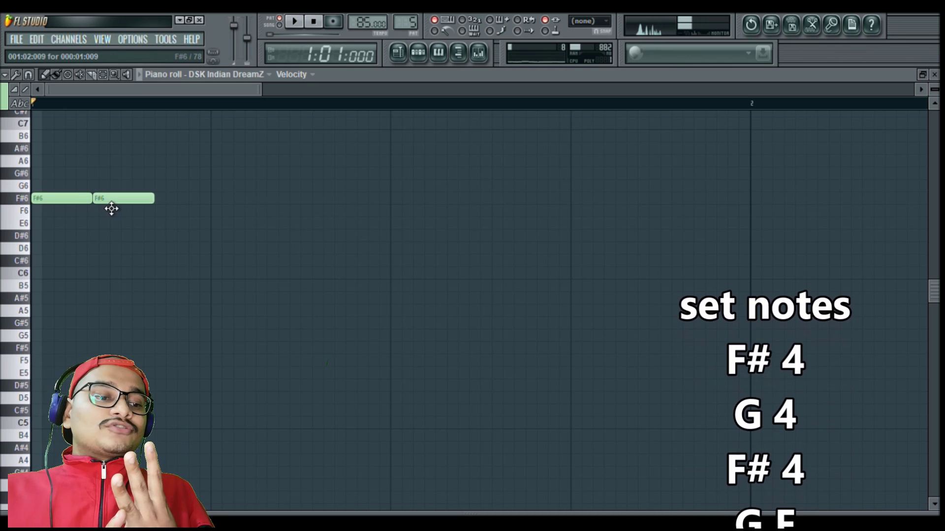
pyautogui.click(164, 207)
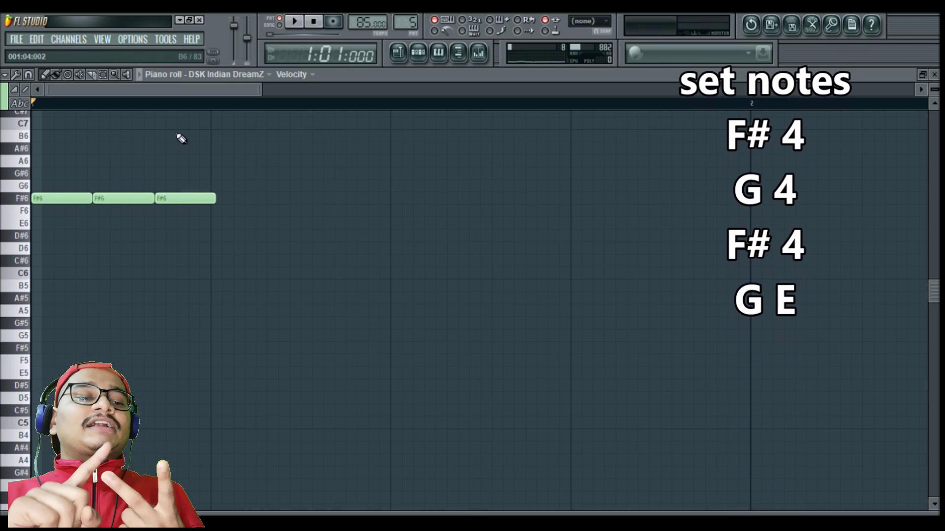
# Shift the third F#6 note slightly earlier and add a fourth F#6 note of equal length directly after it, checking the timing by playback
pyautogui.scroll(3, 58, 178)
pyautogui.moveTo(371, 197); pyautogui.dragTo(359, 209)
pyautogui.press('space')
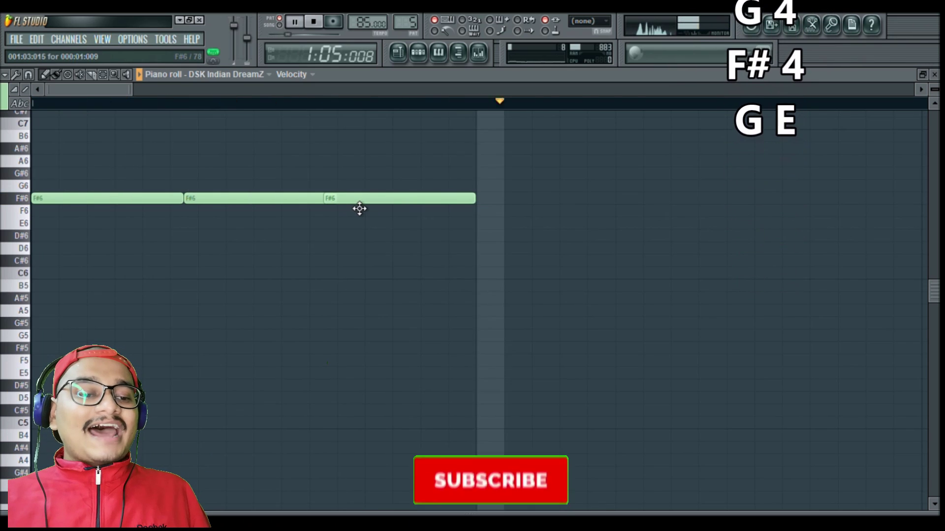
pyautogui.press('space')
pyautogui.moveTo(365, 208)
pyautogui.mouseDown()
pyautogui.moveTo(333, 207)
pyautogui.moveTo(361, 204)
pyautogui.mouseUp()
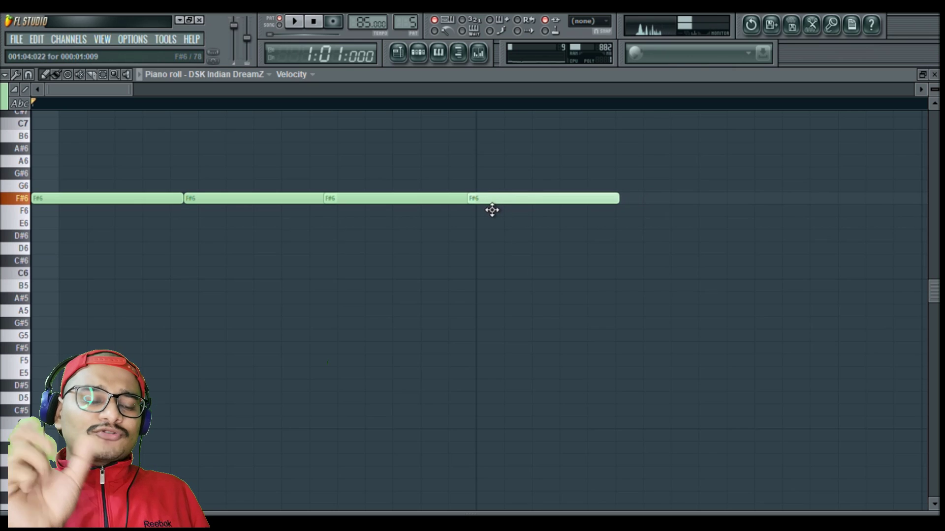
# Continue the melody with four G6 notes from the middle of bar 1, then four F#6 notes, a G6 and an F6 in bar 2
pyautogui.press('space')
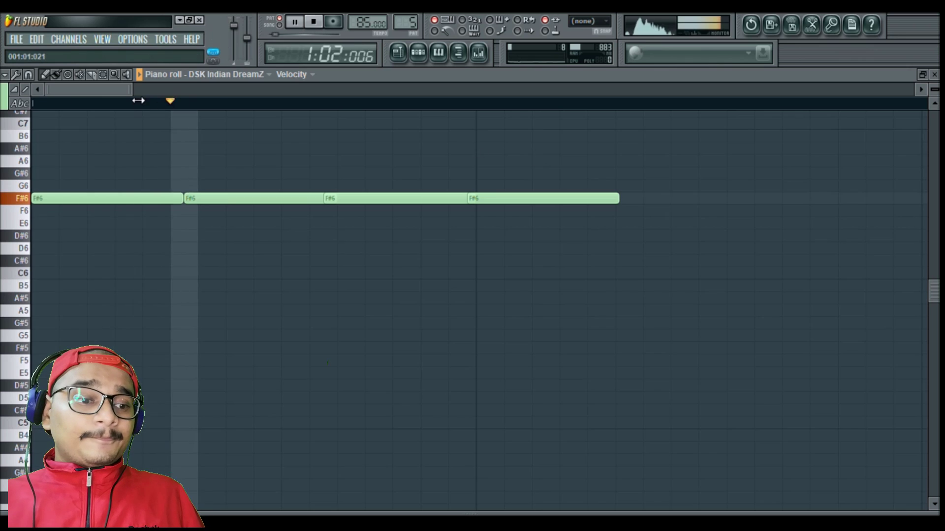
pyautogui.moveTo(133, 91); pyautogui.dragTo(445, 103)
pyautogui.press('space')
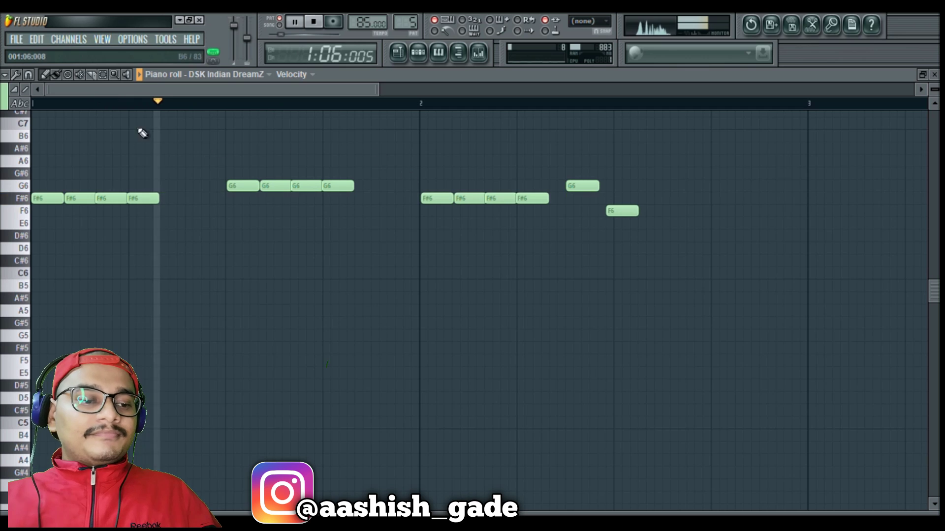
# Move the final F6 note in bar 2 slightly later and close the piano roll
pyautogui.moveTo(75, 100); pyautogui.dragTo(224, 111)
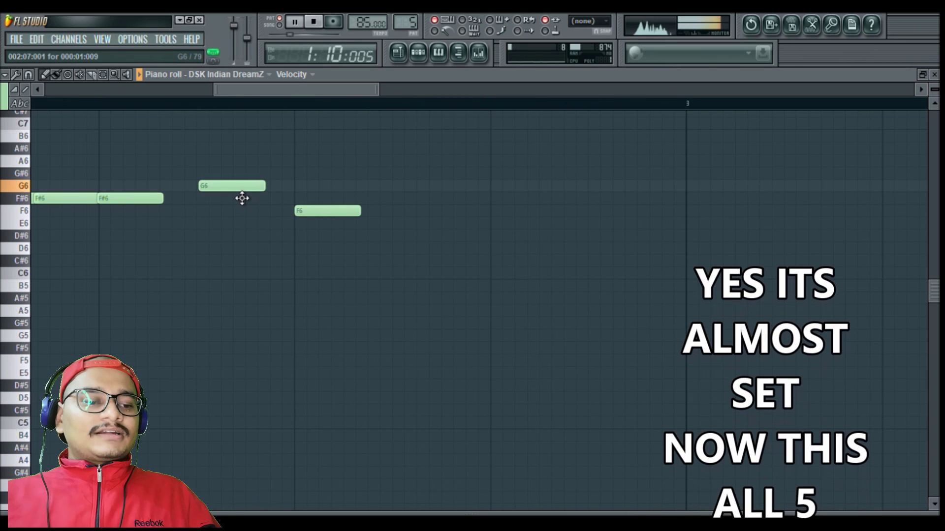
pyautogui.moveTo(221, 101); pyautogui.dragTo(48, 93)
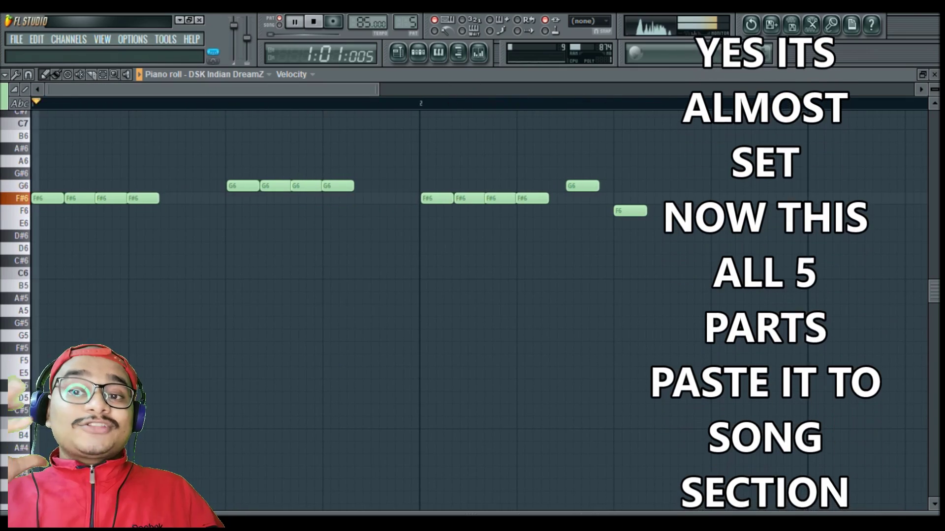
pyautogui.click(935, 74)
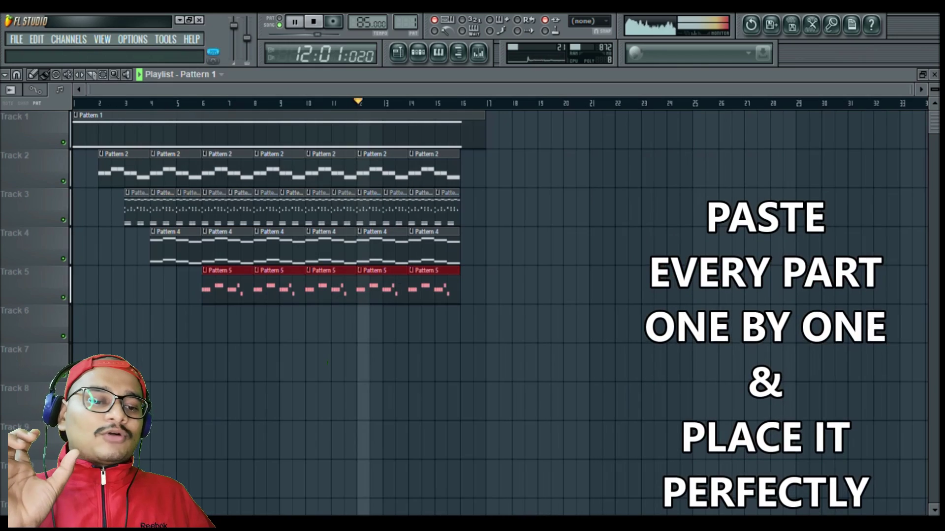
# Select Pattern 5 and add two more of its clips on Track 5 of the playlist, from bar 16 to bar 20
pyautogui.hotkey('ctrl', 'b')
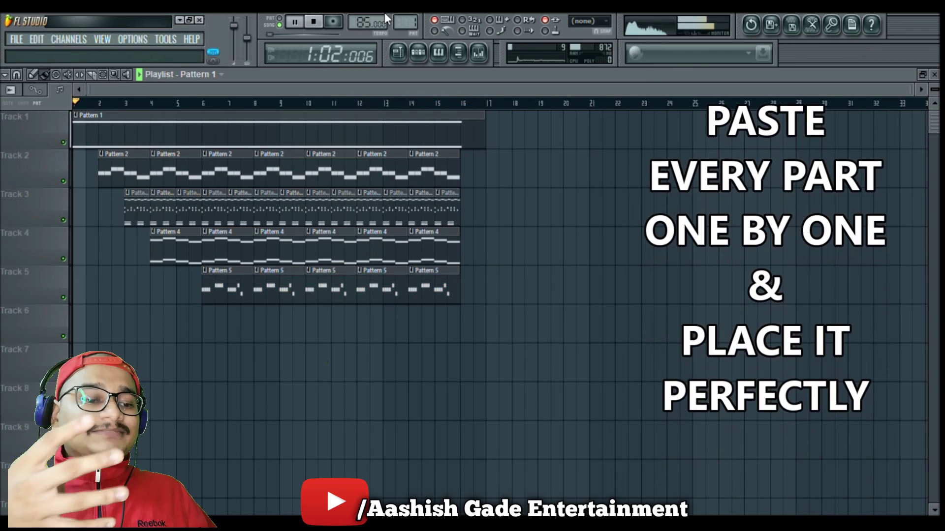
pyautogui.moveTo(416, 24); pyautogui.dragTo(422, 17)
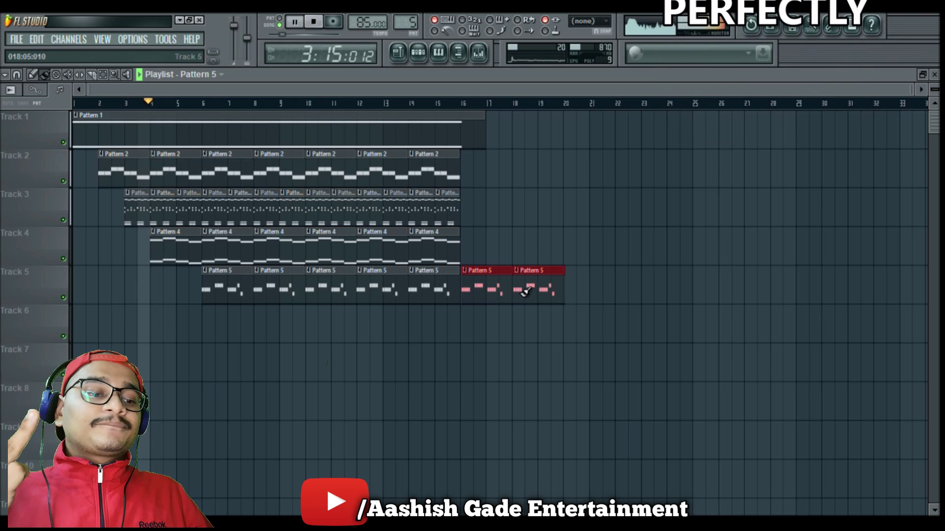
pyautogui.moveTo(95, 99); pyautogui.dragTo(334, 123)
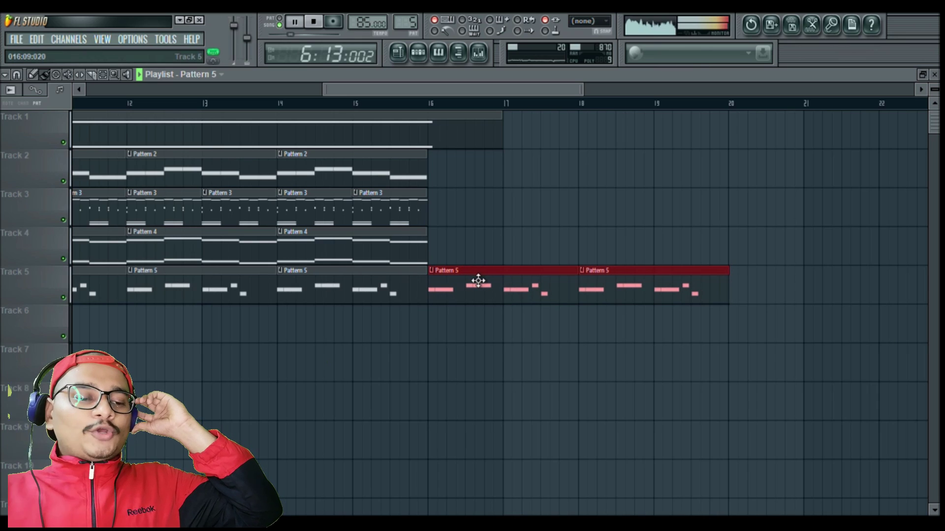
pyautogui.moveTo(590, 100); pyautogui.dragTo(457, 98)
pyautogui.moveTo(333, 105); pyautogui.dragTo(441, 106)
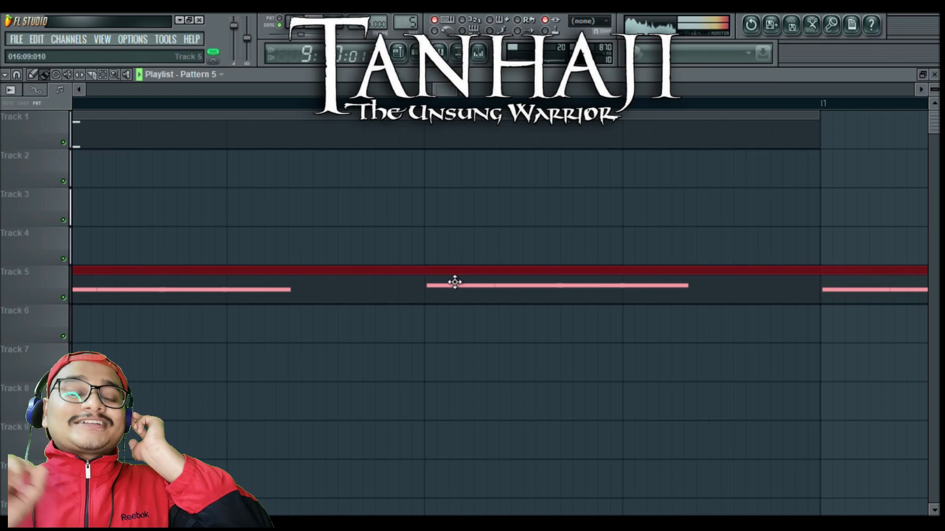
pyautogui.moveTo(451, 100); pyautogui.dragTo(291, 95)
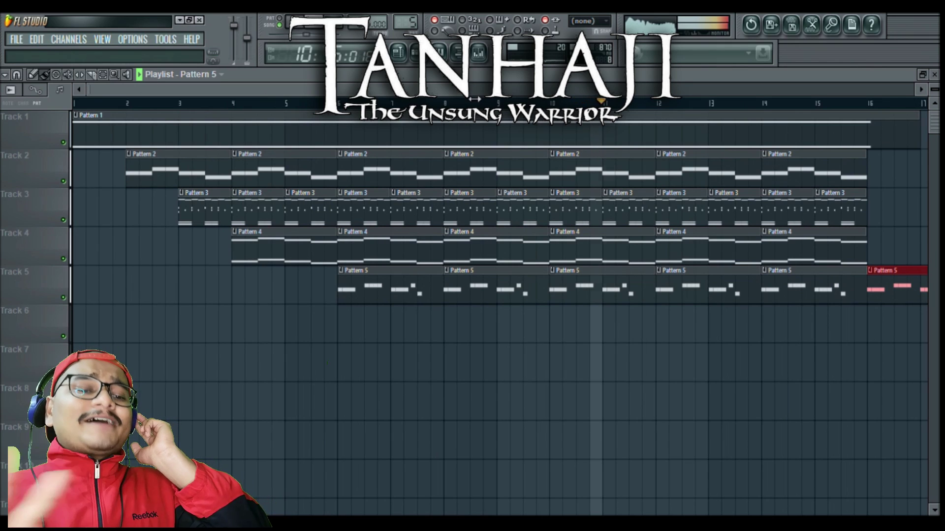
pyautogui.moveTo(474, 99); pyautogui.dragTo(912, 96)
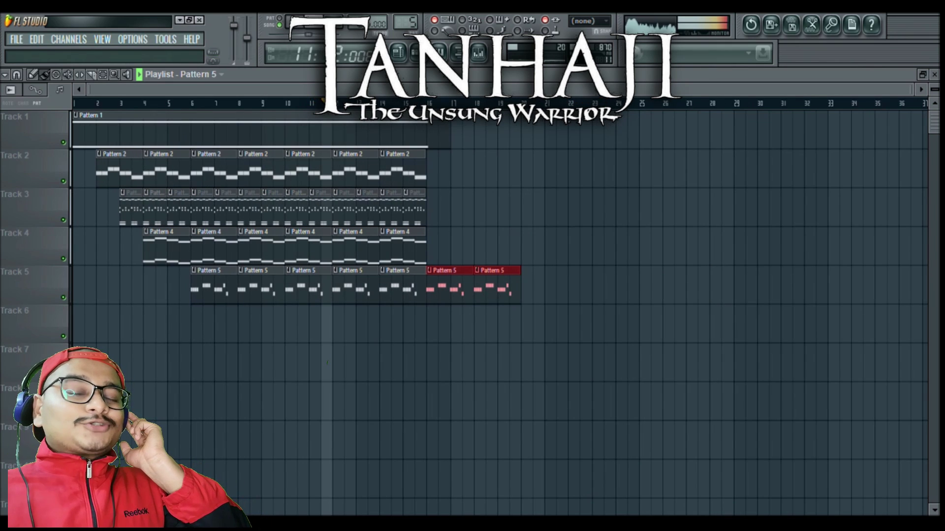